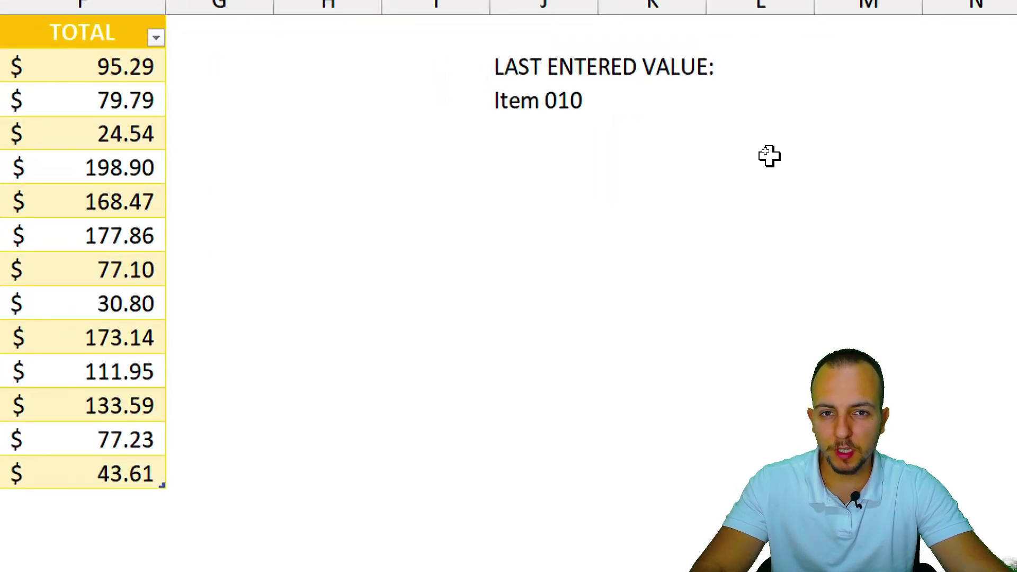
Highlight the empty rows below the table's ITEM column
{"action": "left_click_drag", "start_coordinate": [678, 110], "coordinate": [599, 119]}
{"action": "left_click_drag", "start_coordinate": [563, 76], "coordinate": [559, 51]}
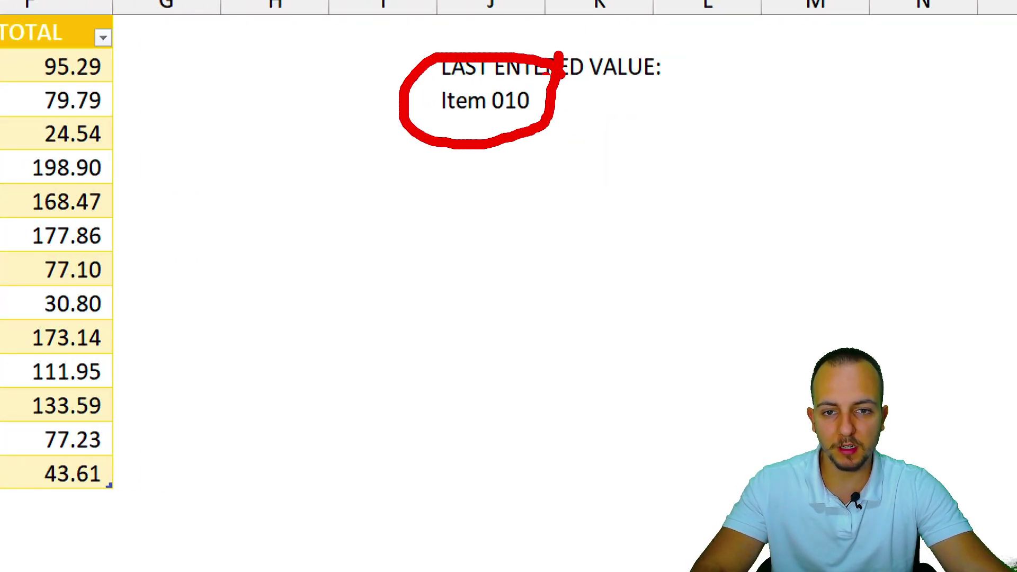
{"action": "left_click_drag", "start_coordinate": [557, 209], "coordinate": [517, 164]}
{"action": "key", "text": "Escape"}
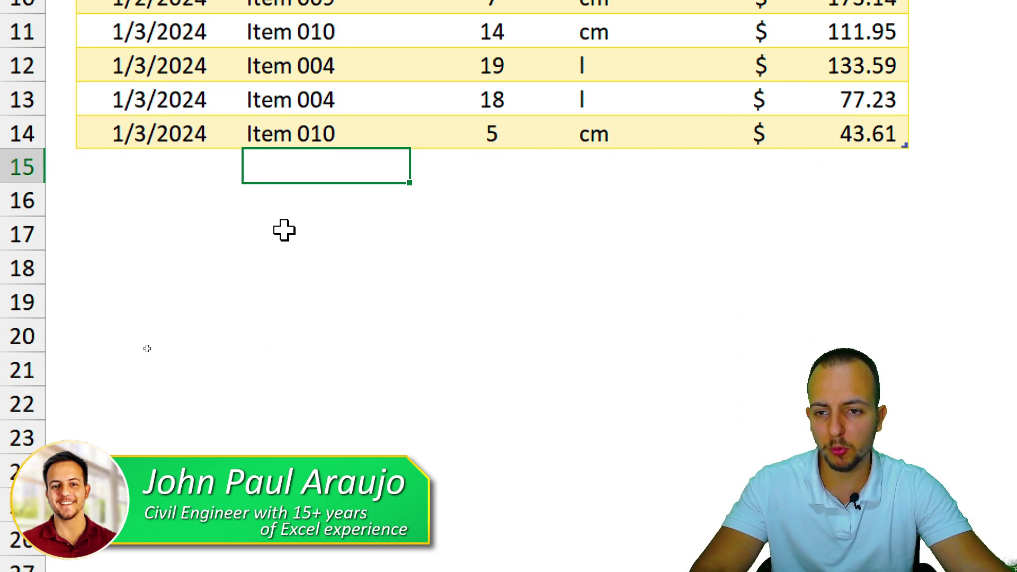
{"action": "left_click_drag", "start_coordinate": [289, 280], "coordinate": [286, 370]}
{"action": "key", "text": "shift+space"}
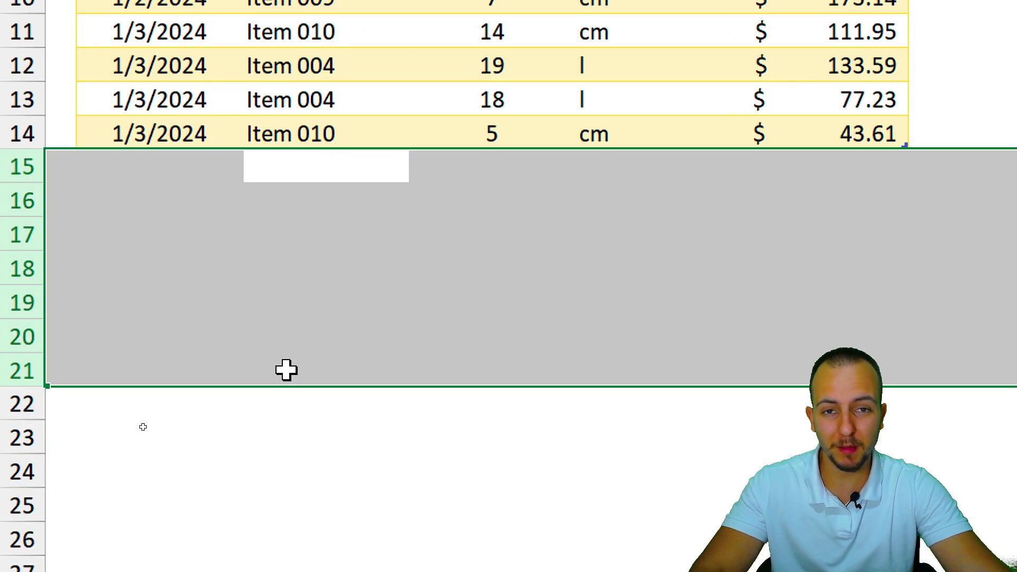
Enter ITEM ABC in cell C15 below the table to test the last-value result
{"action": "left_click", "coordinate": [290, 160]}
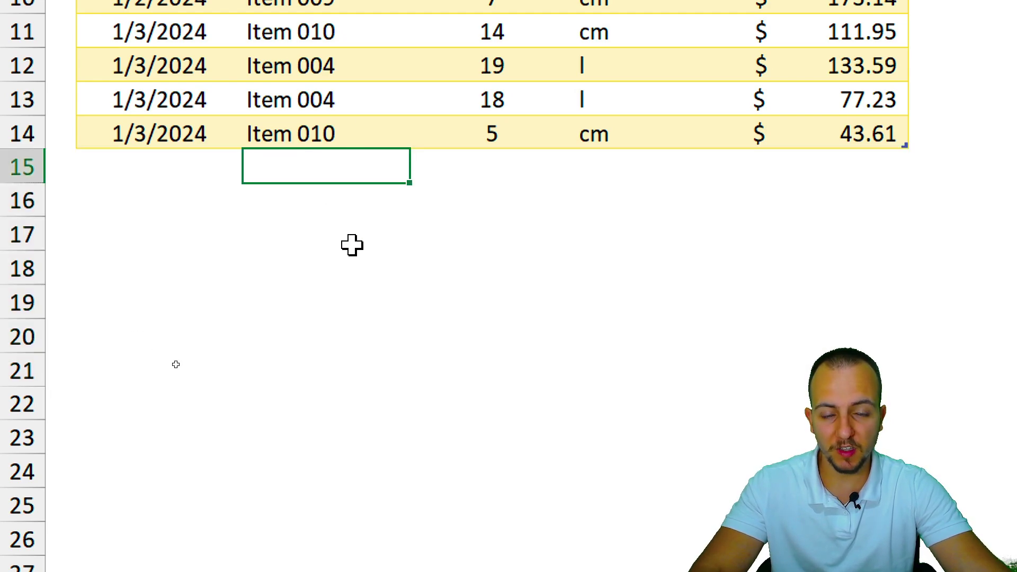
{"action": "type", "text": "ITEM A"}
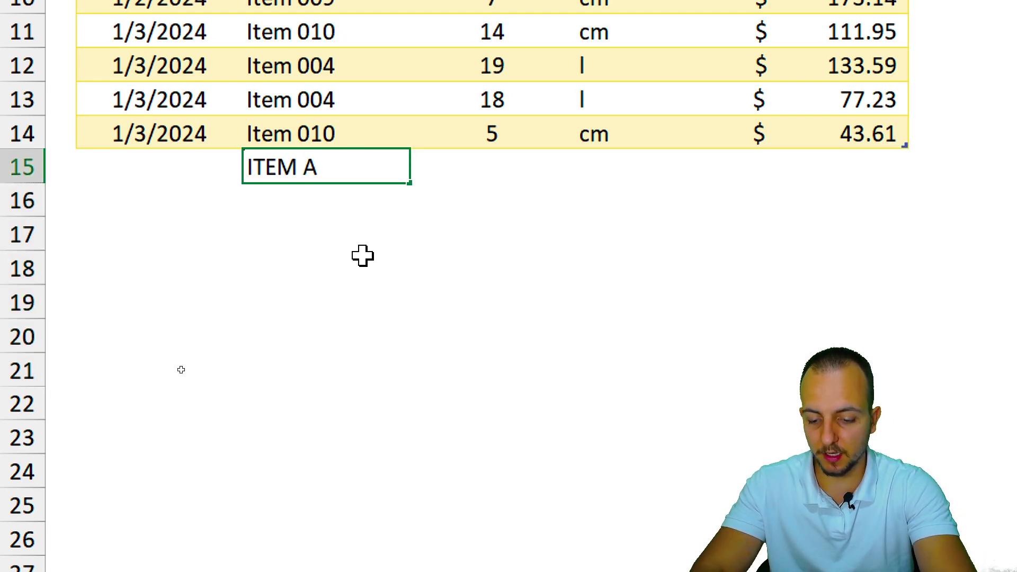
{"action": "type", "text": "BC"}
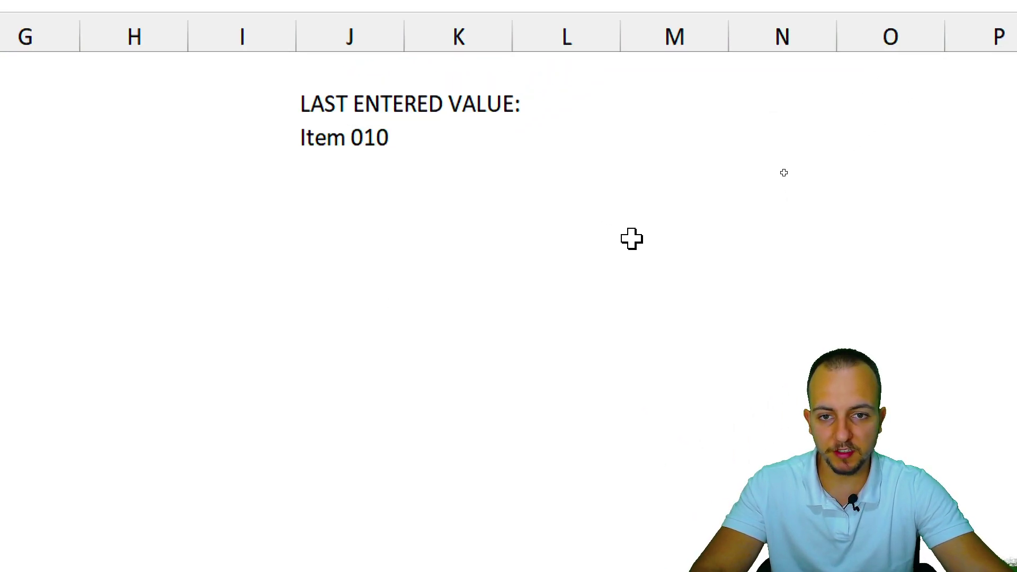
{"action": "key", "text": "Return"}
Remove the ITEM ABC test entry so the table again ends with Item 010 in row 14
{"action": "mouse_move", "coordinate": [435, 113]}
{"action": "left_mouse_down"}
{"action": "mouse_move", "coordinate": [239, 152]}
{"action": "mouse_move", "coordinate": [439, 128]}
{"action": "left_mouse_up"}
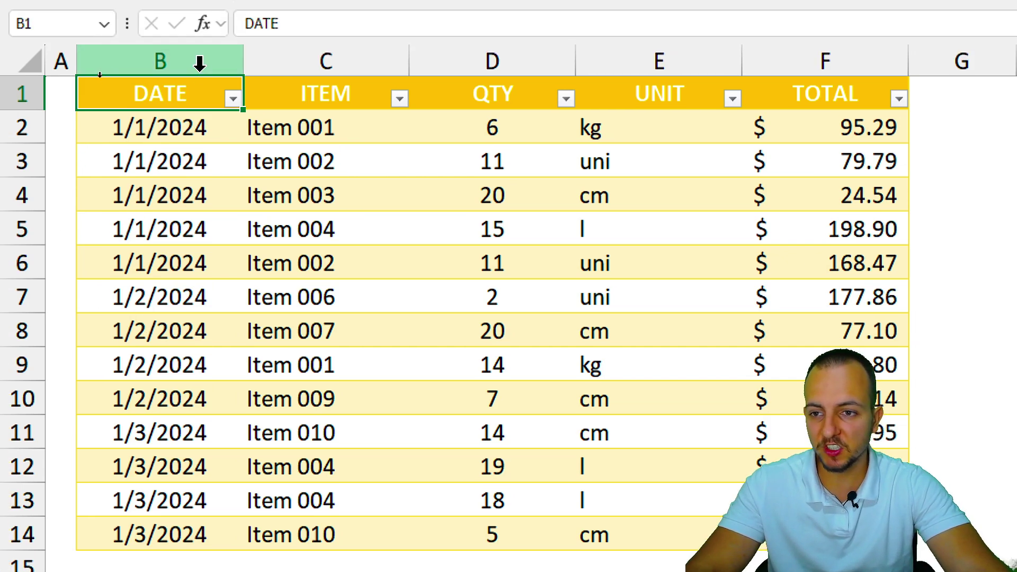
{"action": "left_click", "coordinate": [200, 29]}
{"action": "left_click", "coordinate": [259, 29]}
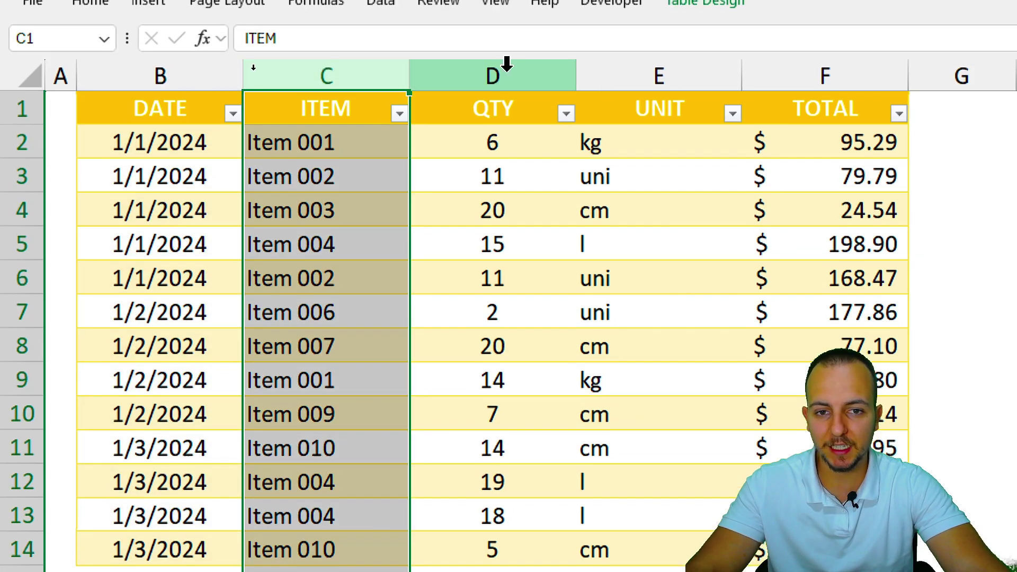
{"action": "left_click", "coordinate": [504, 29]}
{"action": "left_click", "coordinate": [668, 76]}
{"action": "left_click", "coordinate": [843, 71]}
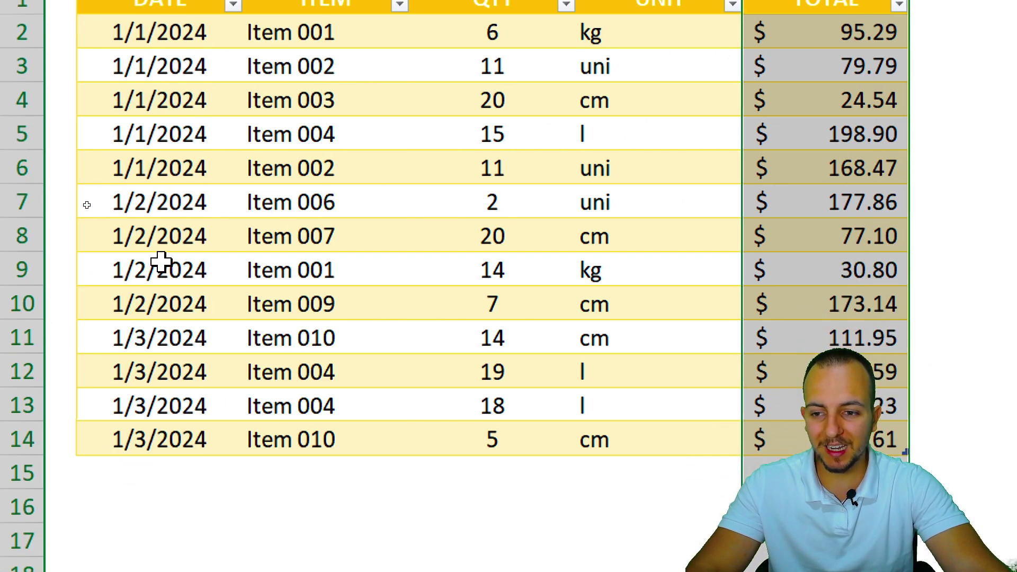
{"action": "left_click_drag", "start_coordinate": [194, 175], "coordinate": [196, 545]}
{"action": "left_click_drag", "start_coordinate": [329, 280], "coordinate": [326, 540]}
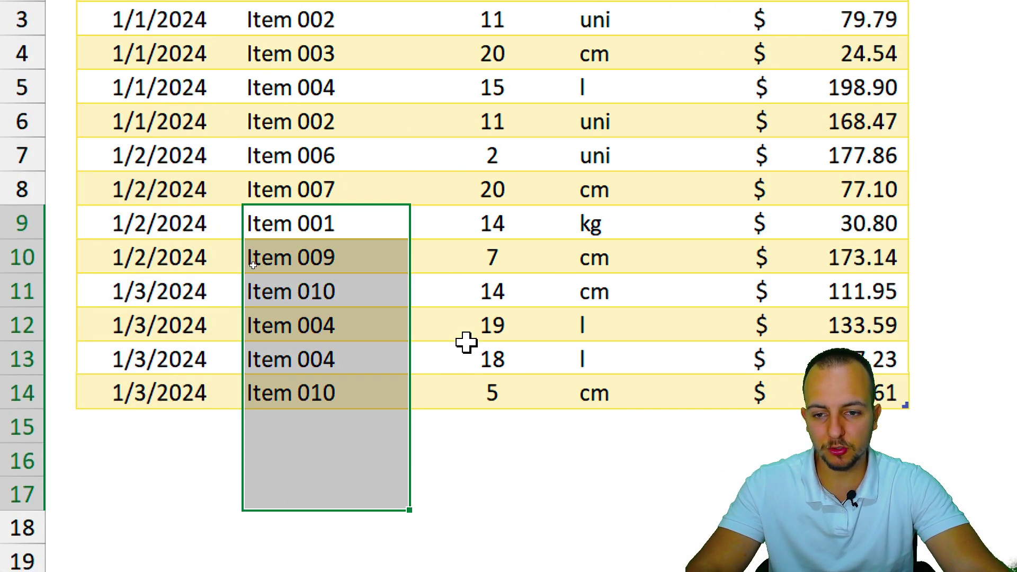
{"action": "left_click_drag", "start_coordinate": [200, 402], "coordinate": [531, 408]}
{"action": "key", "text": "ctrl+shift+Right"}
{"action": "key", "text": "shift+Down"}
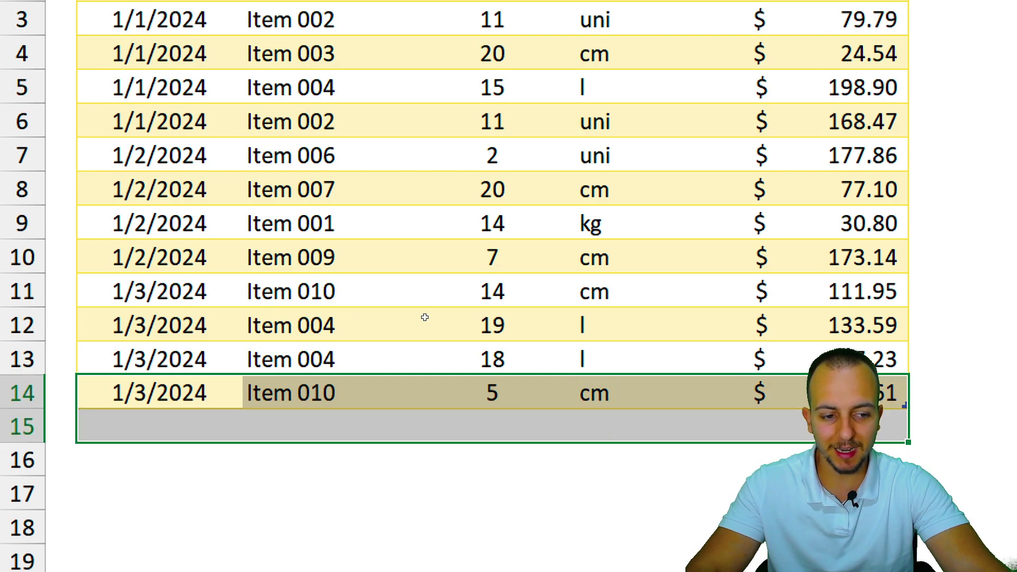
{"action": "key", "text": "shift+Up"}
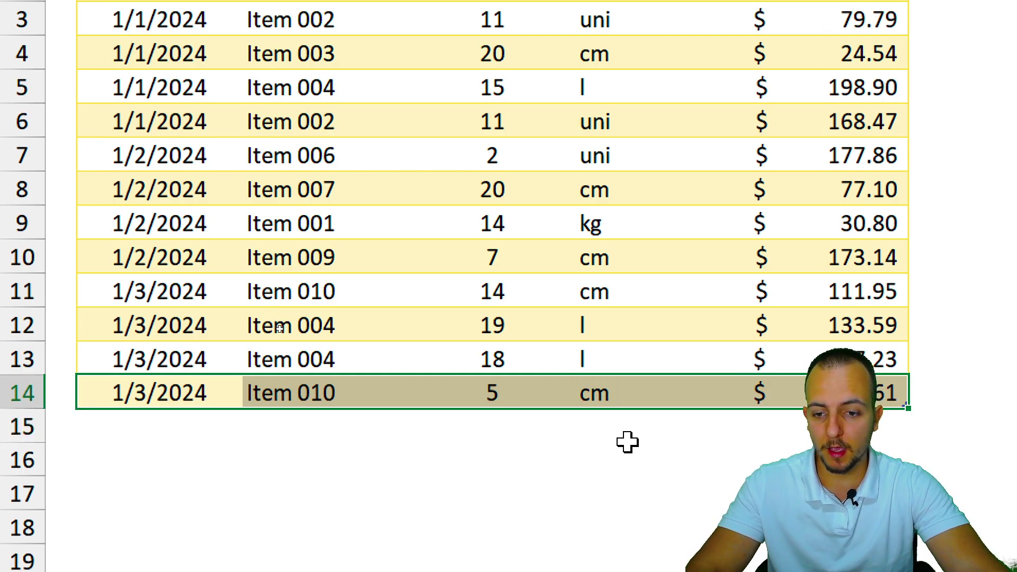
{"action": "left_click_drag", "start_coordinate": [332, 153], "coordinate": [316, 471]}
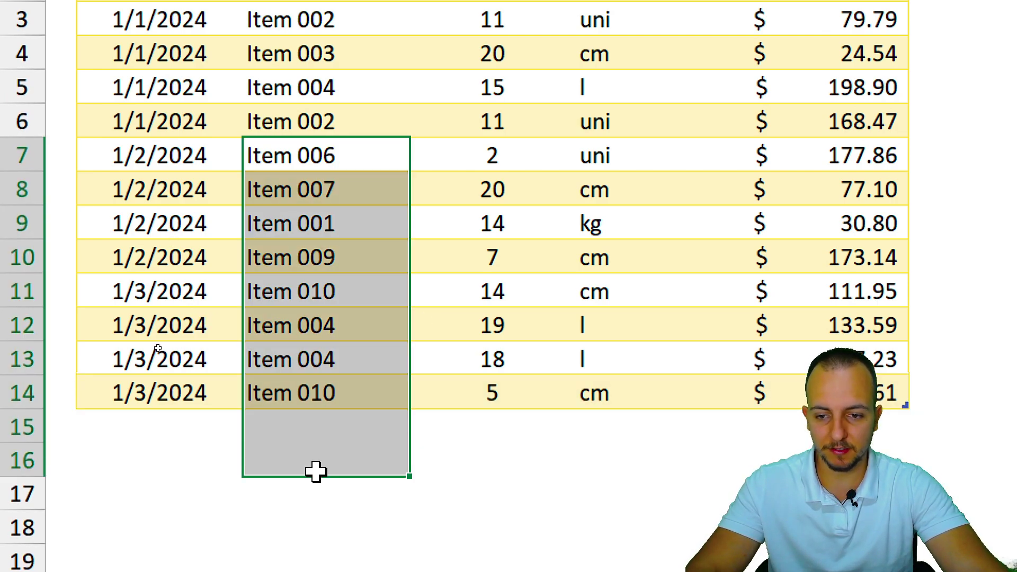
{"action": "left_click_drag", "start_coordinate": [493, 155], "coordinate": [493, 426]}
{"action": "left_click_drag", "start_coordinate": [636, 223], "coordinate": [651, 453]}
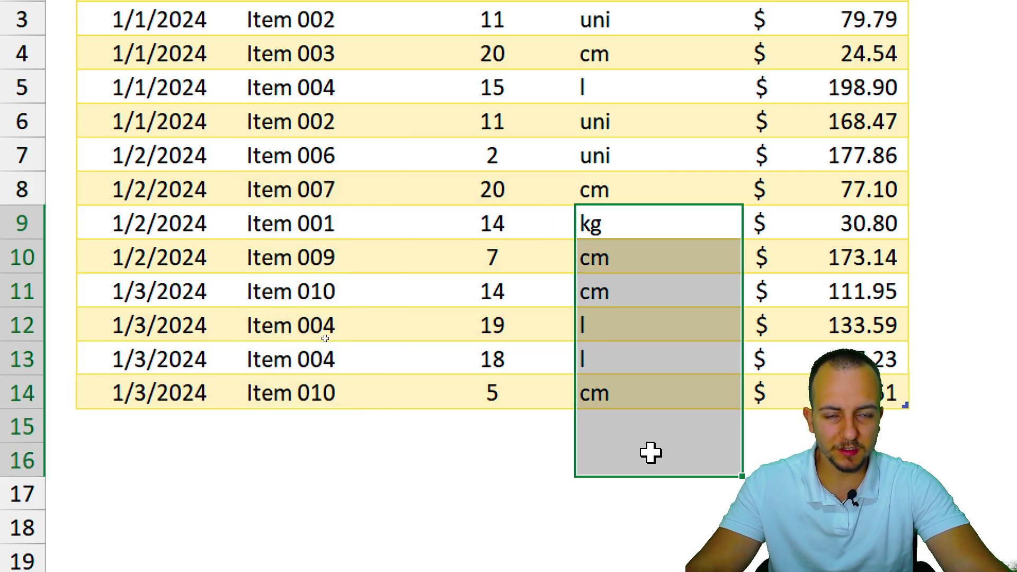
{"action": "left_click_drag", "start_coordinate": [267, 142], "coordinate": [257, 400]}
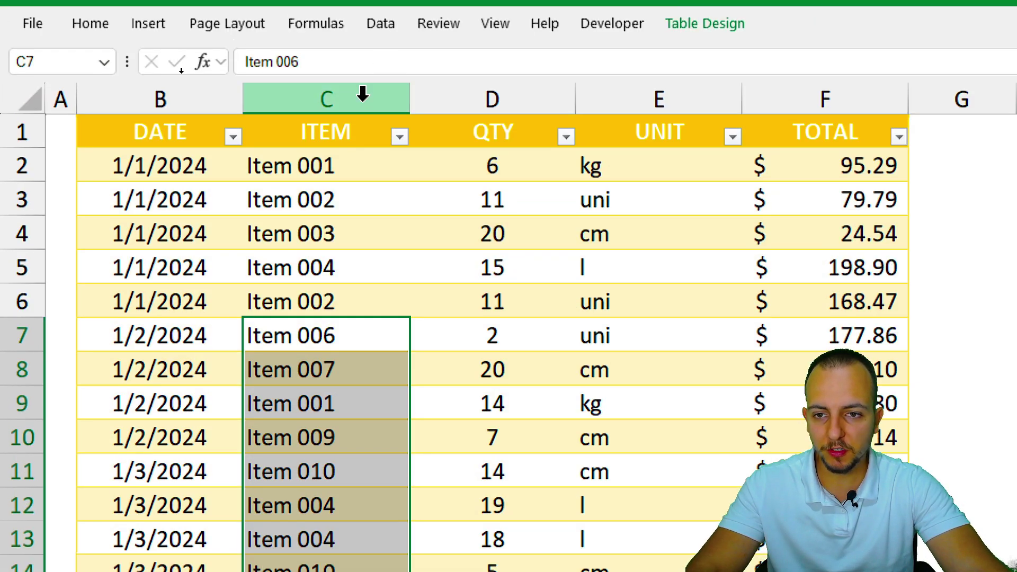
{"action": "left_click", "coordinate": [411, 141]}
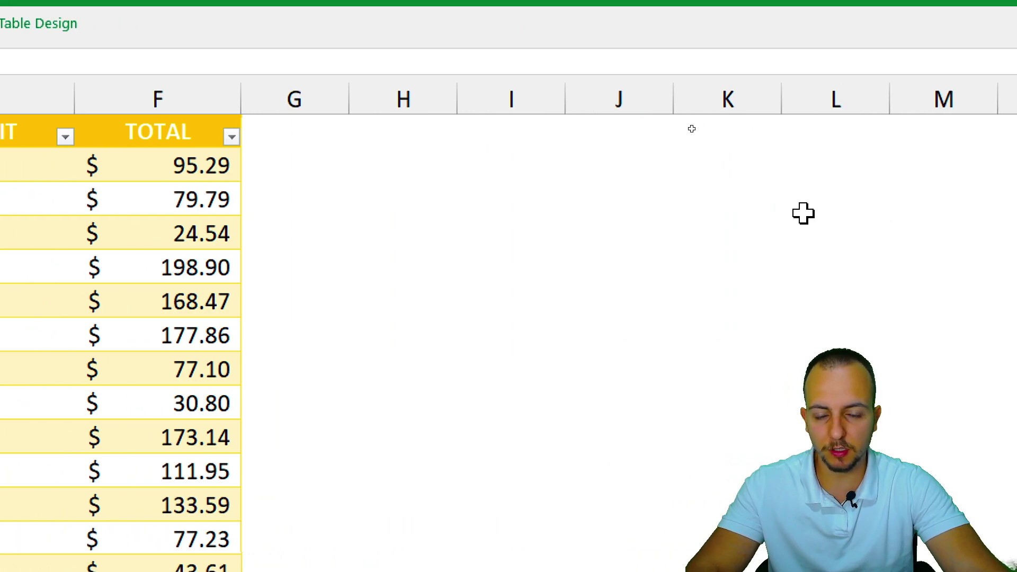
Select cell I1, to the right of the item table, for the result
{"action": "left_click", "coordinate": [689, 100]}
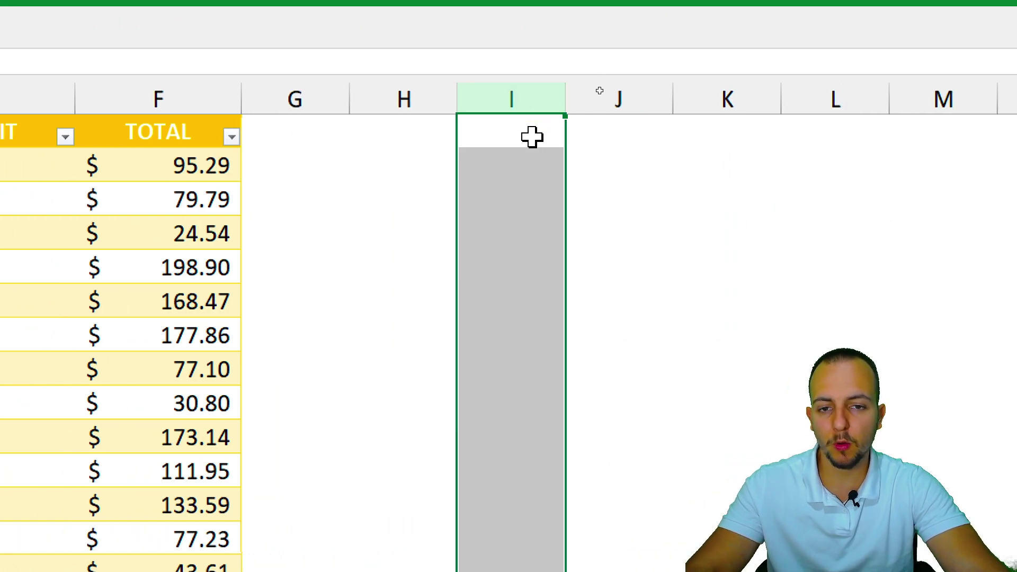
{"action": "left_click", "coordinate": [531, 138]}
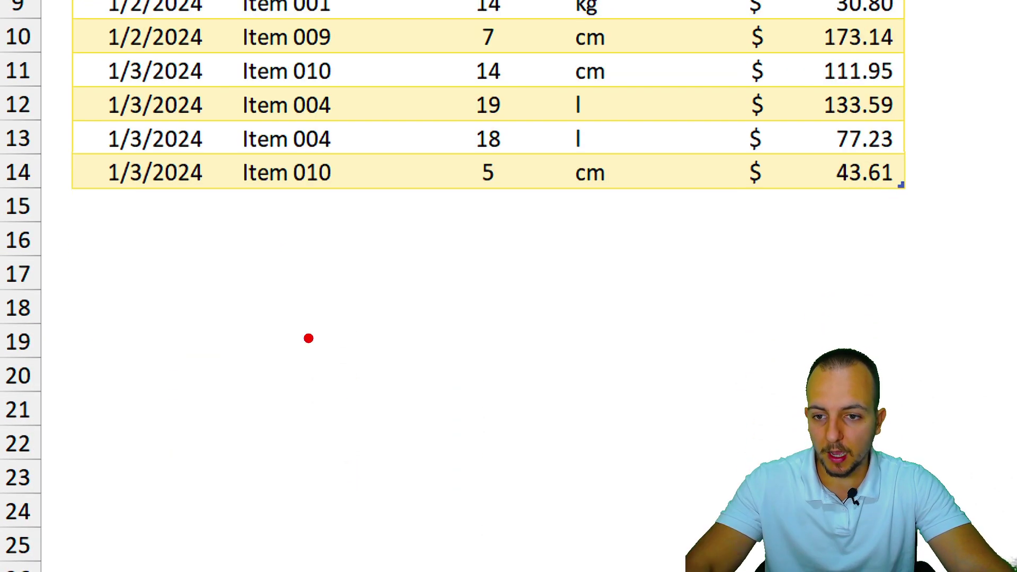
{"action": "mouse_move", "coordinate": [125, 265]}
{"action": "left_mouse_down"}
{"action": "mouse_move", "coordinate": [334, 234]}
{"action": "mouse_move", "coordinate": [787, 312]}
{"action": "left_mouse_up"}
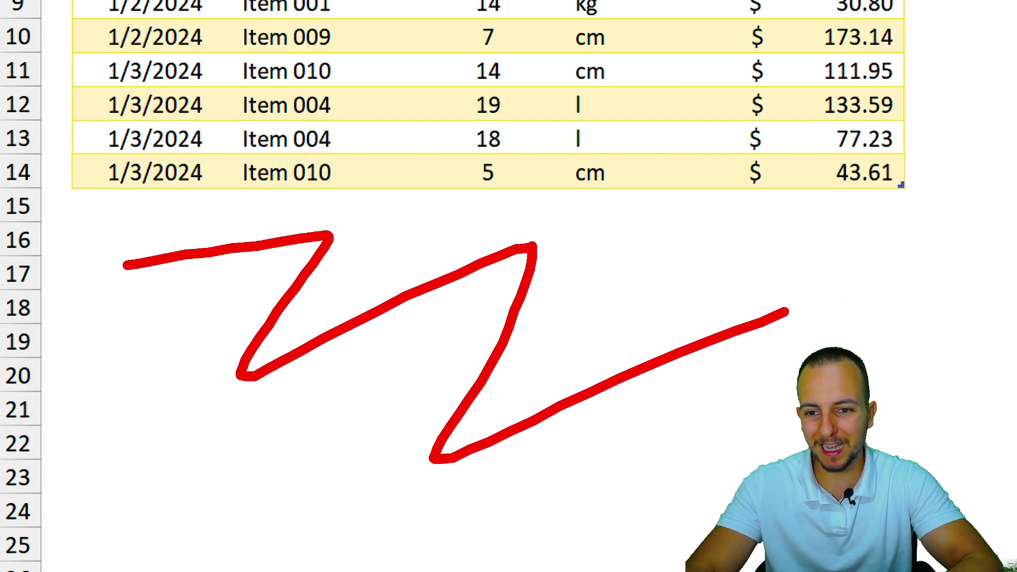
{"action": "key", "text": "Escape"}
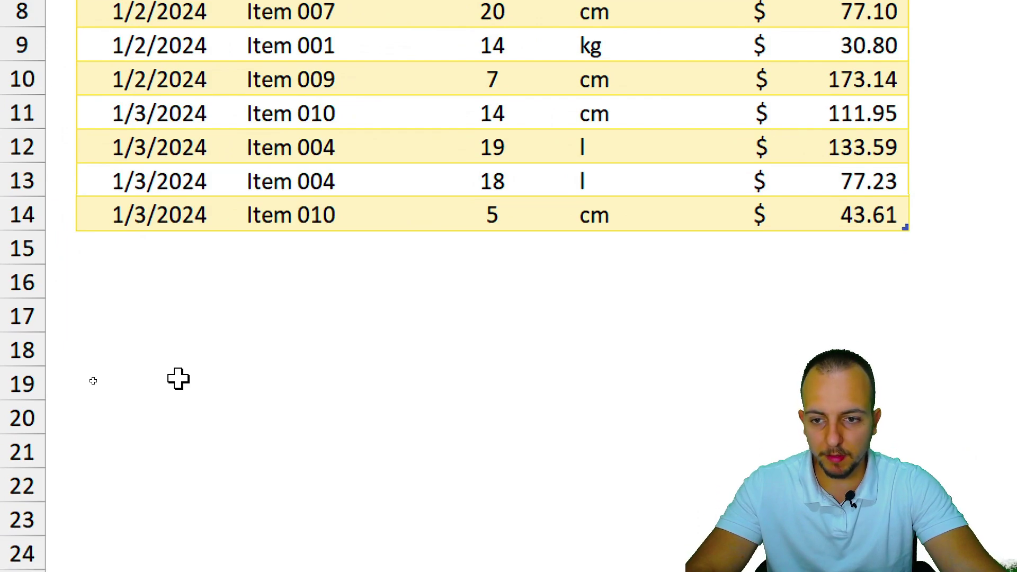
Point out Item 010 as the last entry and empty rows 15–20, returning to I1
{"action": "left_click_drag", "start_coordinate": [290, 241], "coordinate": [273, 352]}
{"action": "key", "text": "shift+space"}
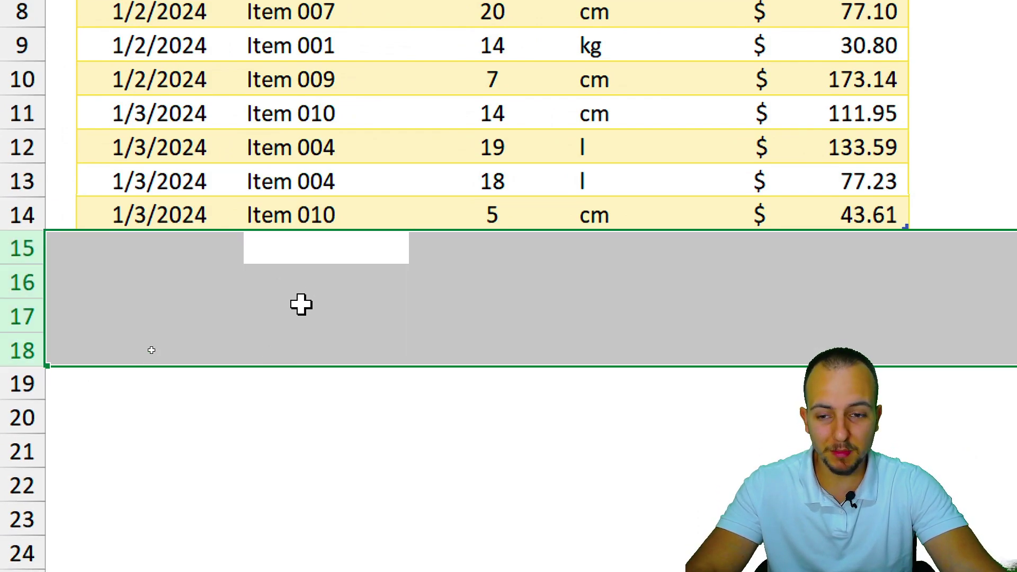
{"action": "left_click", "coordinate": [342, 214]}
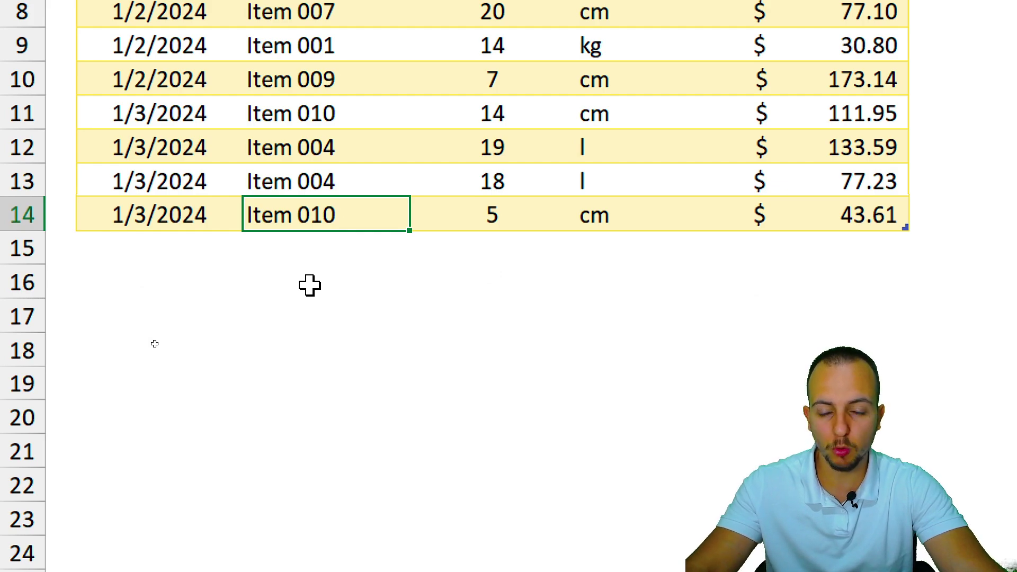
{"action": "left_click_drag", "start_coordinate": [302, 245], "coordinate": [293, 402]}
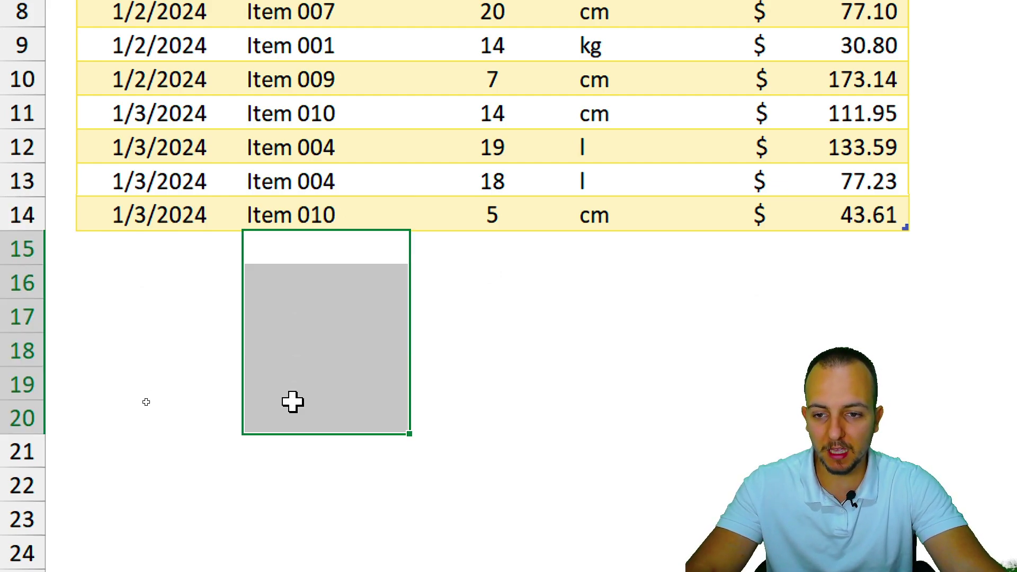
{"action": "key", "text": "shift+space"}
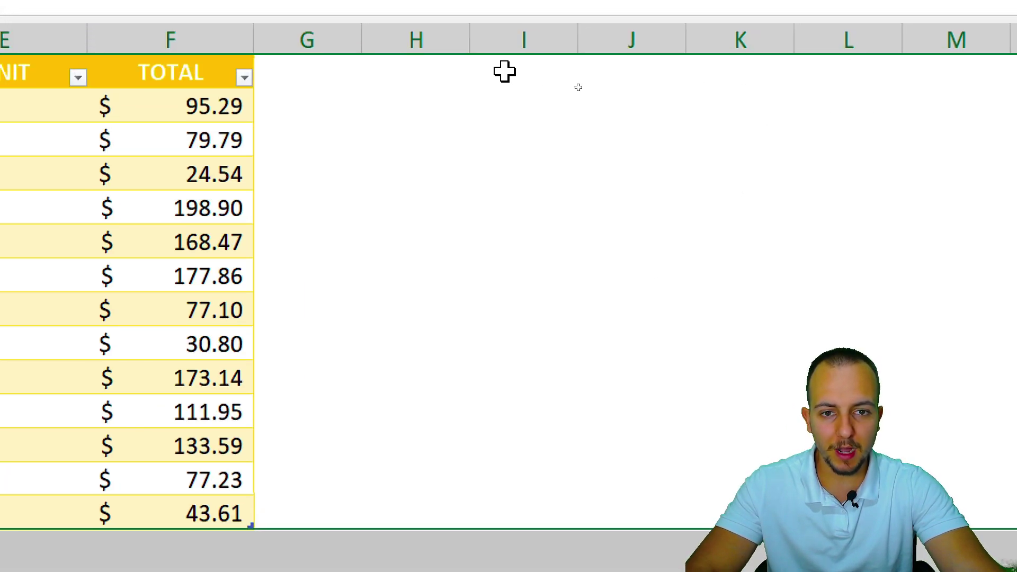
{"action": "left_click", "coordinate": [506, 71]}
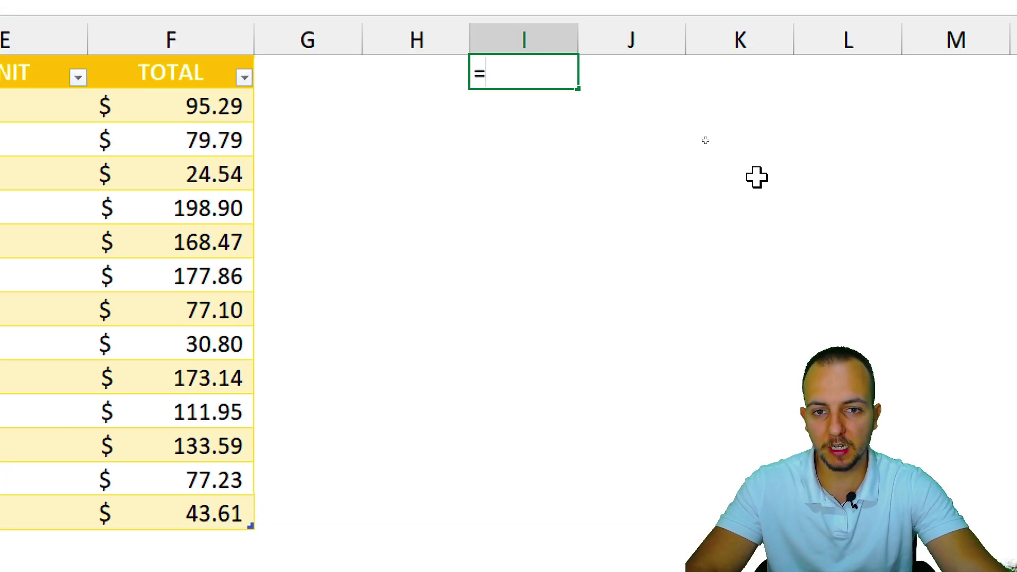
Start I1's formula as =C:C, referencing the entire ITEM column C
{"action": "type", "text": "="}
{"action": "left_click_drag", "start_coordinate": [291, 80], "coordinate": [261, 510]}
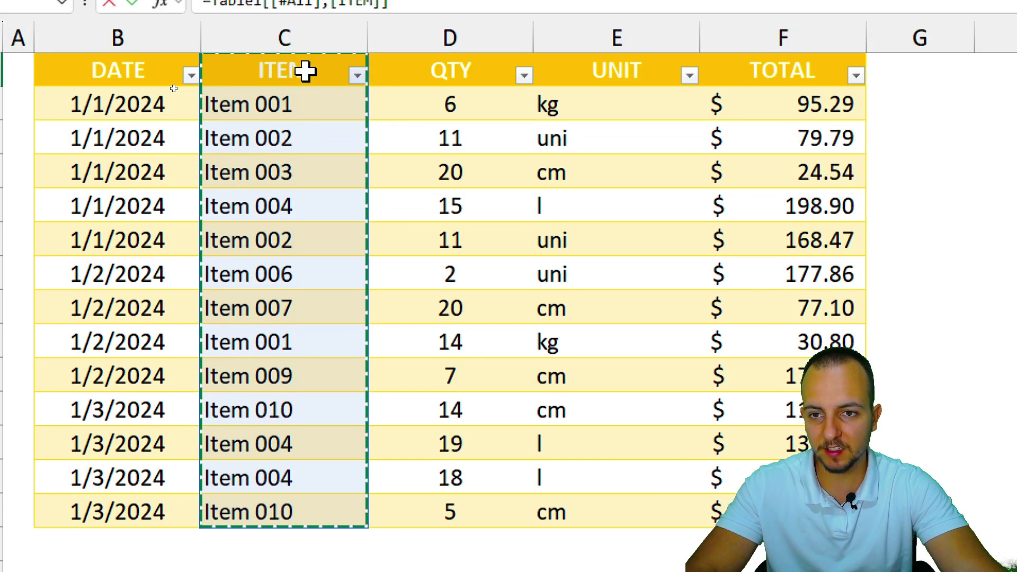
{"action": "left_click", "coordinate": [307, 45]}
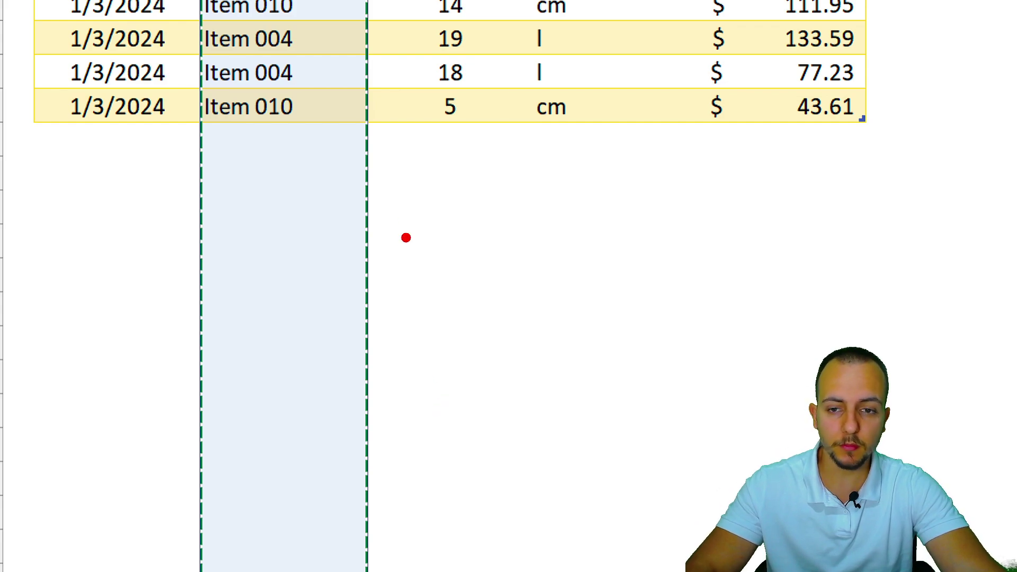
{"action": "left_click_drag", "start_coordinate": [380, 150], "coordinate": [497, 107]}
{"action": "left_click_drag", "start_coordinate": [394, 221], "coordinate": [479, 173]}
{"action": "left_click_drag", "start_coordinate": [393, 301], "coordinate": [521, 238]}
{"action": "left_click_drag", "start_coordinate": [398, 358], "coordinate": [502, 316]}
{"action": "left_click_drag", "start_coordinate": [429, 404], "coordinate": [507, 377]}
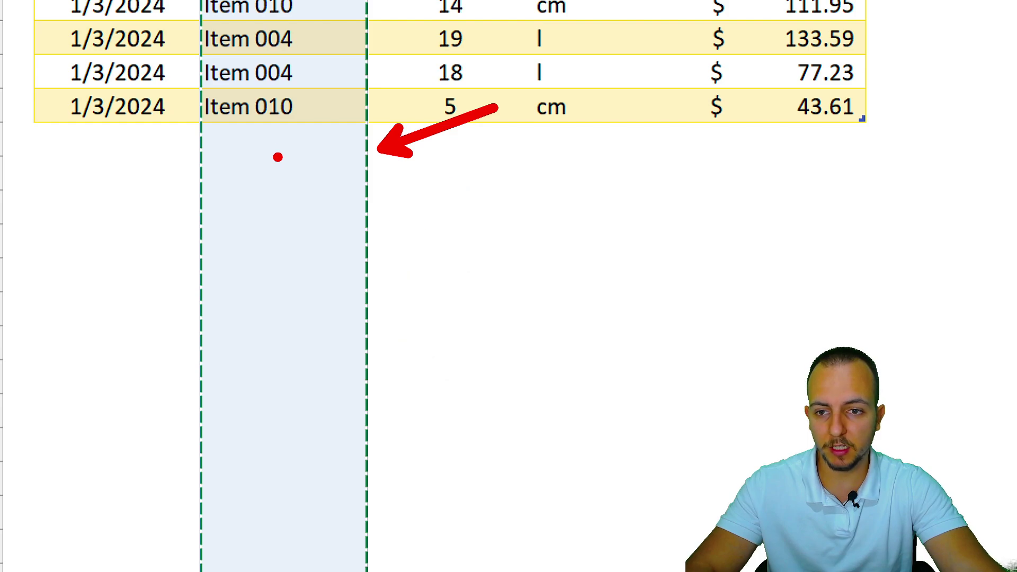
Mark the last entry and empty cells below, and sketch the <> not-equal operator
{"action": "left_click_drag", "start_coordinate": [214, 137], "coordinate": [327, 137]}
{"action": "left_click_drag", "start_coordinate": [222, 174], "coordinate": [310, 168]}
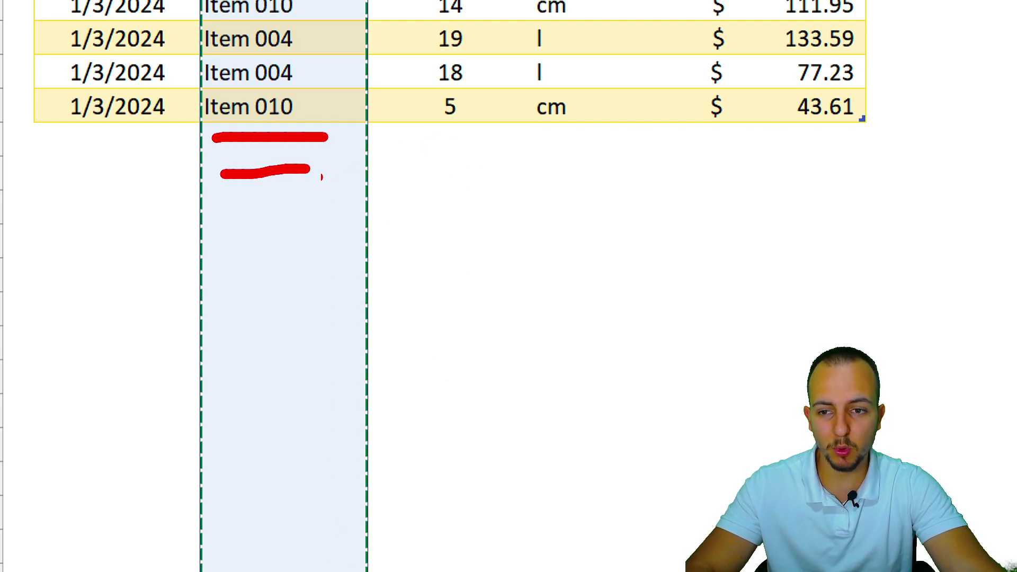
{"action": "left_click_drag", "start_coordinate": [207, 211], "coordinate": [348, 210]}
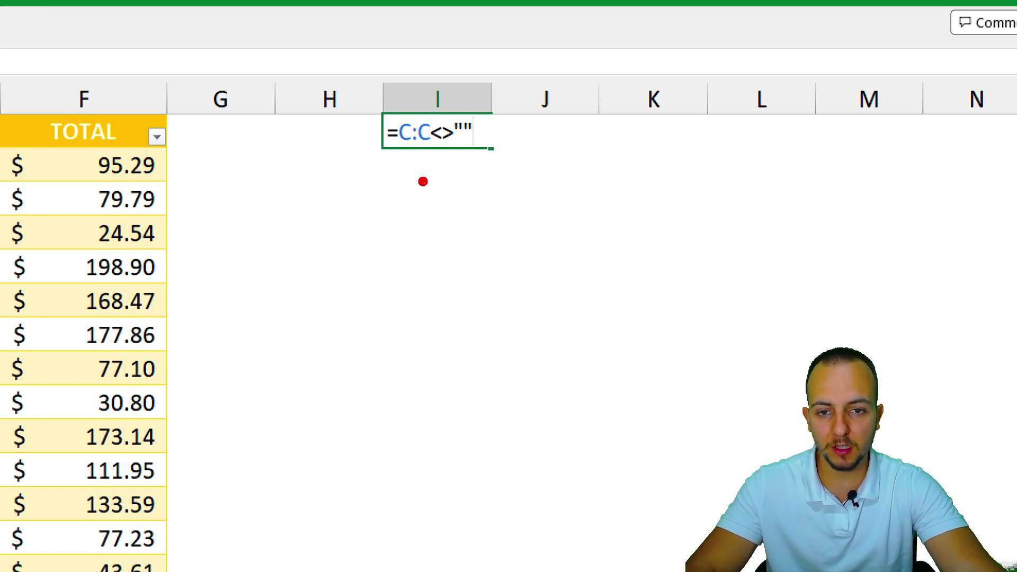
{"action": "left_click_drag", "start_coordinate": [347, 215], "coordinate": [337, 330]}
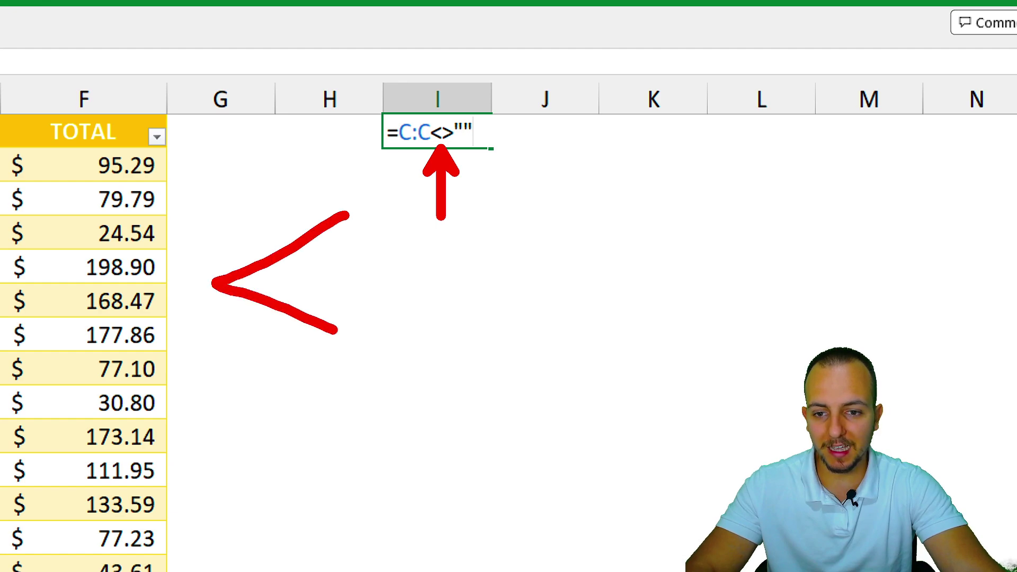
{"action": "mouse_move", "coordinate": [392, 211]}
{"action": "left_mouse_down"}
{"action": "mouse_move", "coordinate": [401, 331]}
{"action": "mouse_move", "coordinate": [381, 344]}
{"action": "left_mouse_up"}
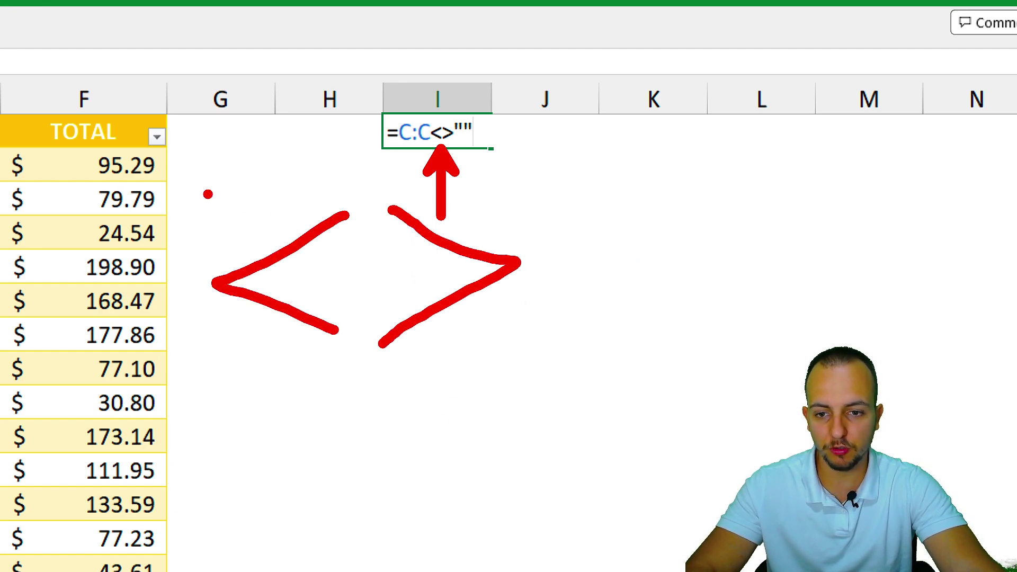
{"action": "left_click_drag", "start_coordinate": [208, 195], "coordinate": [531, 360]}
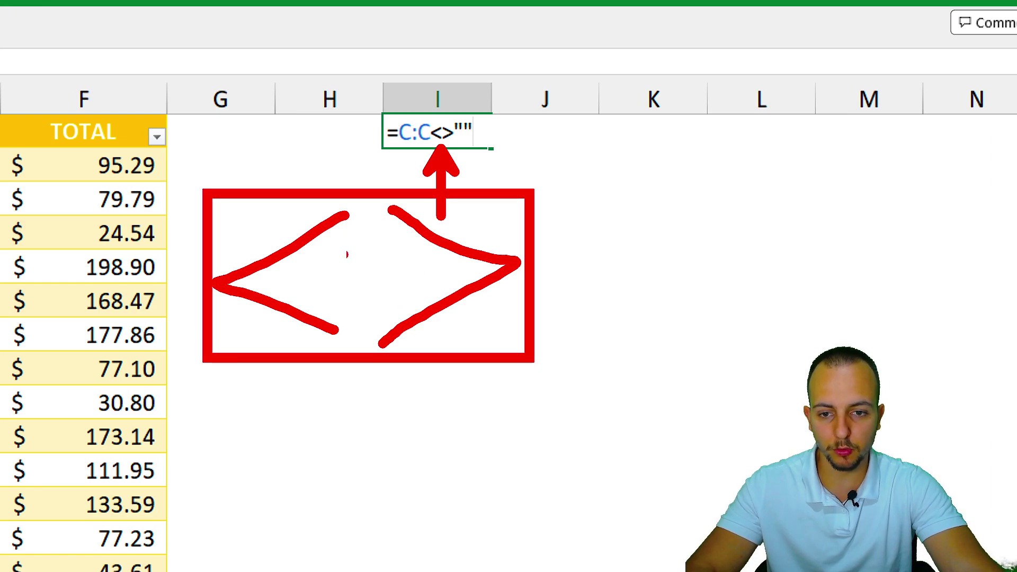
Commit =C:C<>"" so column I spills TRUE for filled rows and FALSE below the table
{"action": "key", "text": "Escape"}
{"action": "key", "text": "Return"}
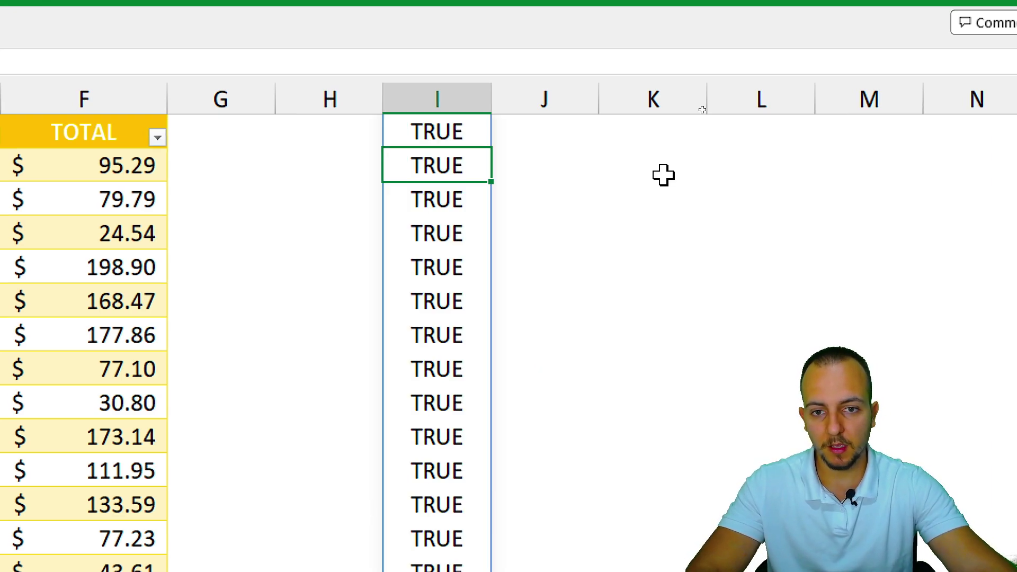
{"action": "left_click", "coordinate": [466, 134]}
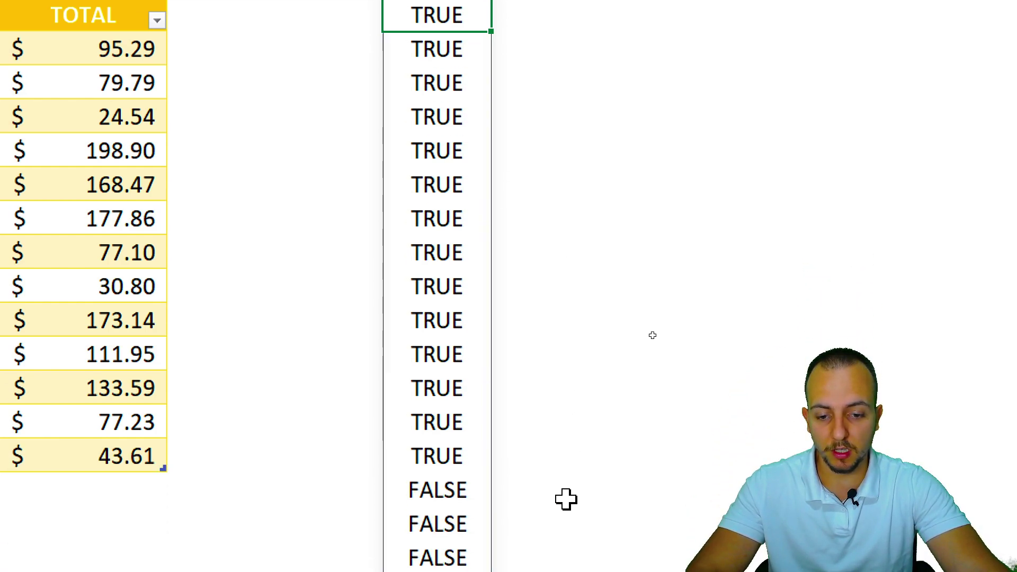
{"action": "key", "text": "ctrl+2"}
{"action": "left_click_drag", "start_coordinate": [521, 312], "coordinate": [691, 203]}
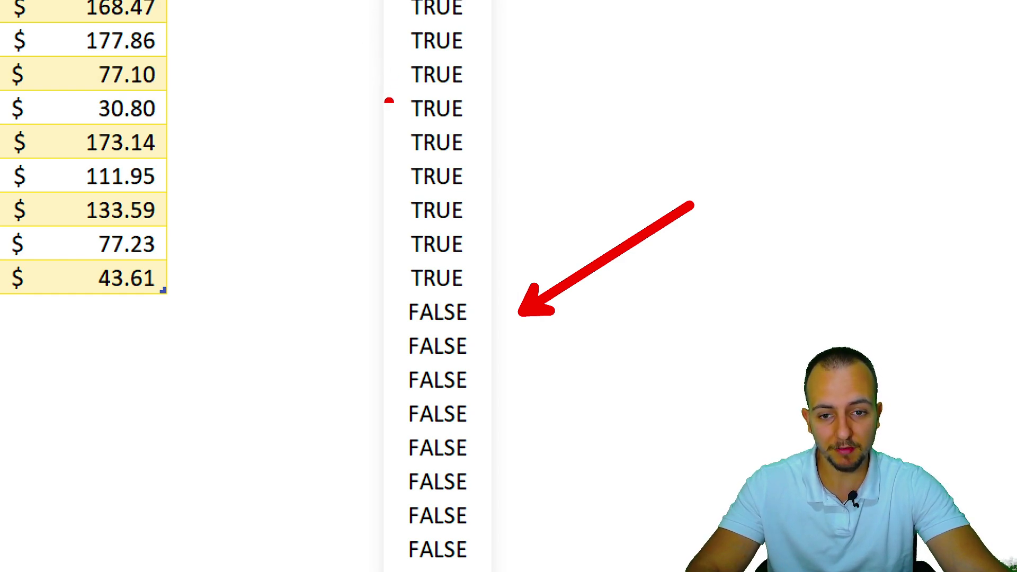
{"action": "left_click_drag", "start_coordinate": [366, 118], "coordinate": [528, 119]}
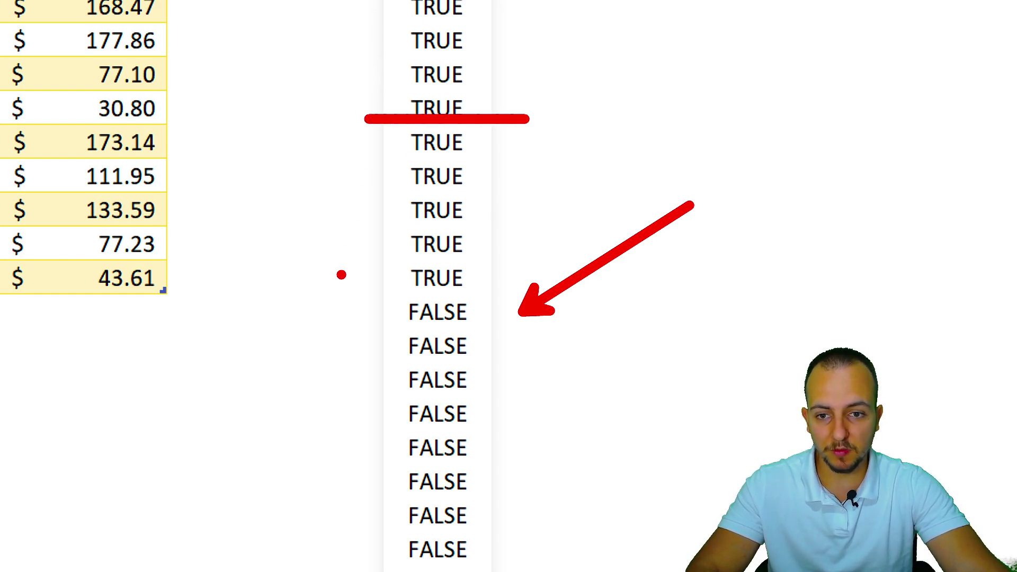
{"action": "left_click_drag", "start_coordinate": [341, 276], "coordinate": [343, 129]}
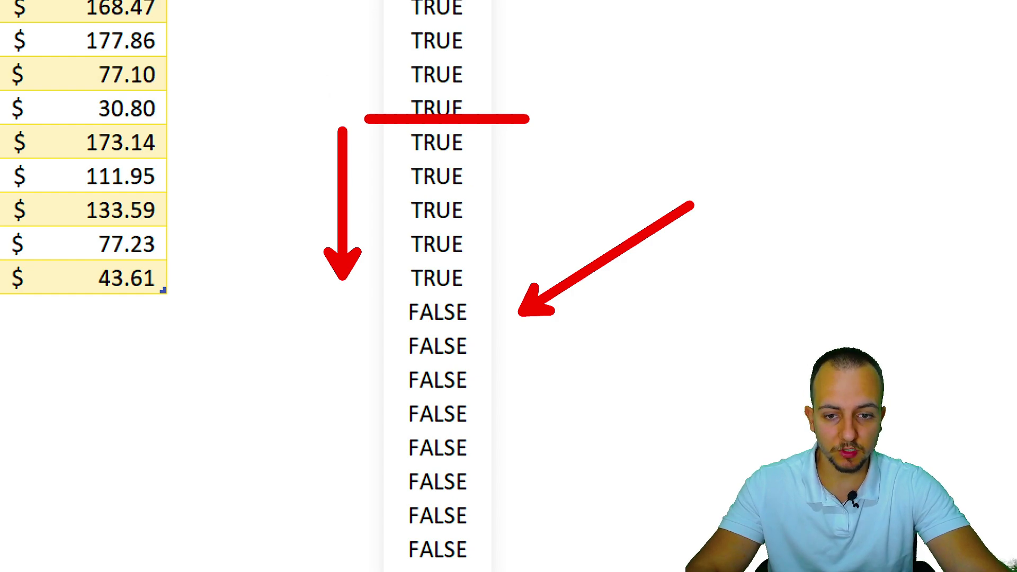
{"action": "key", "text": "Escape"}
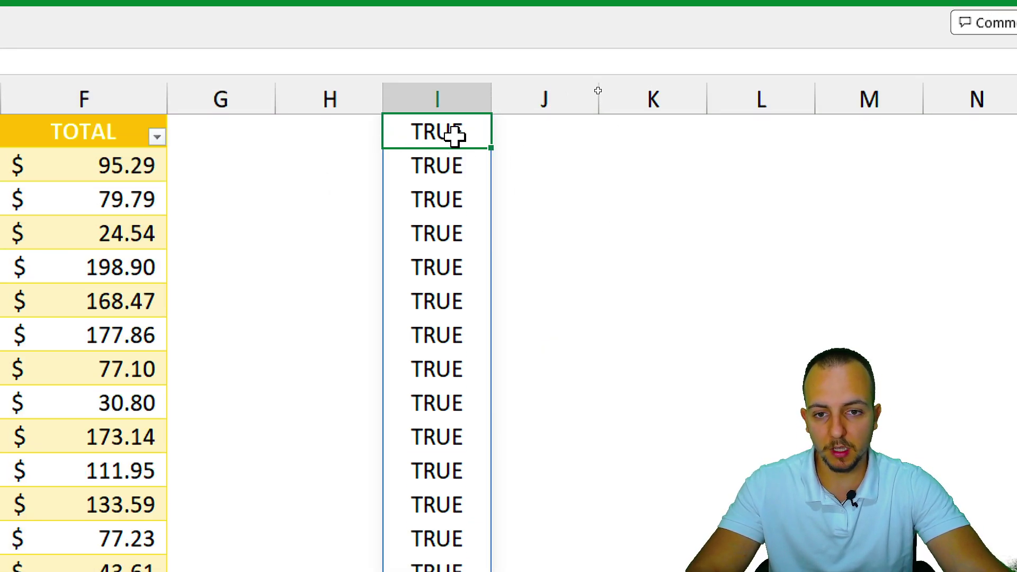
{"action": "double_click", "coordinate": [436, 133]}
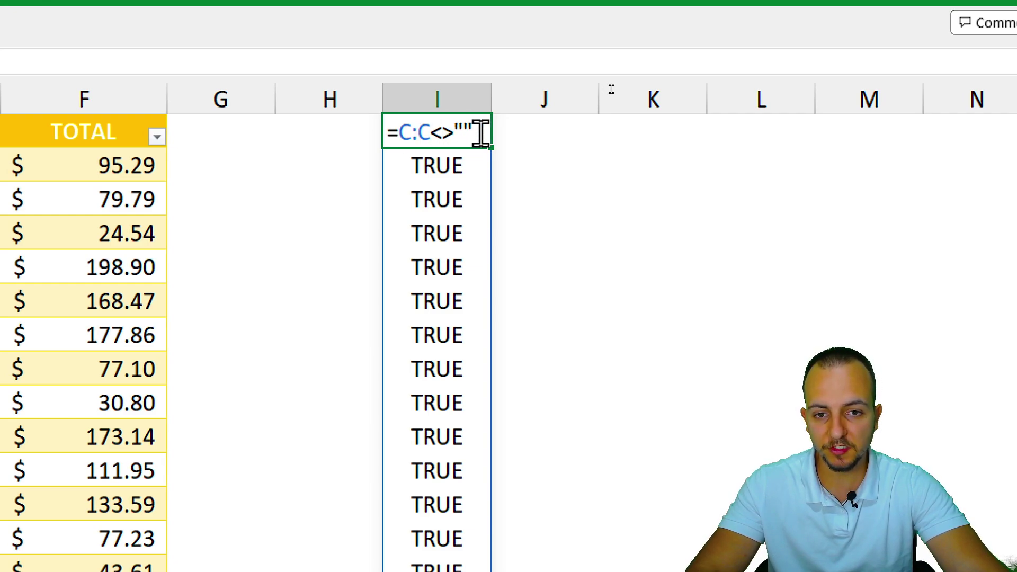
{"action": "left_click_drag", "start_coordinate": [480, 133], "coordinate": [382, 131]}
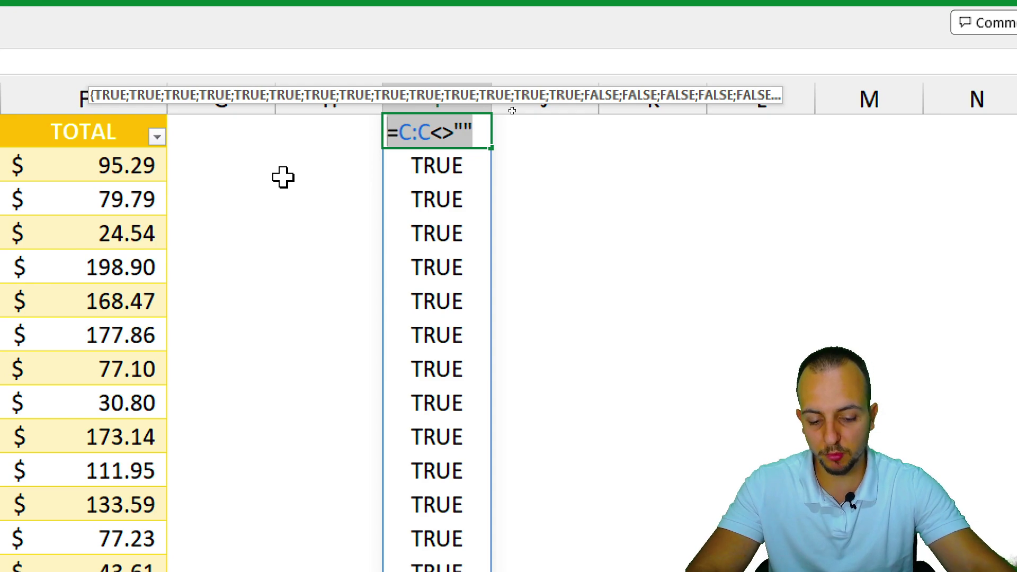
{"action": "key", "text": "F9"}
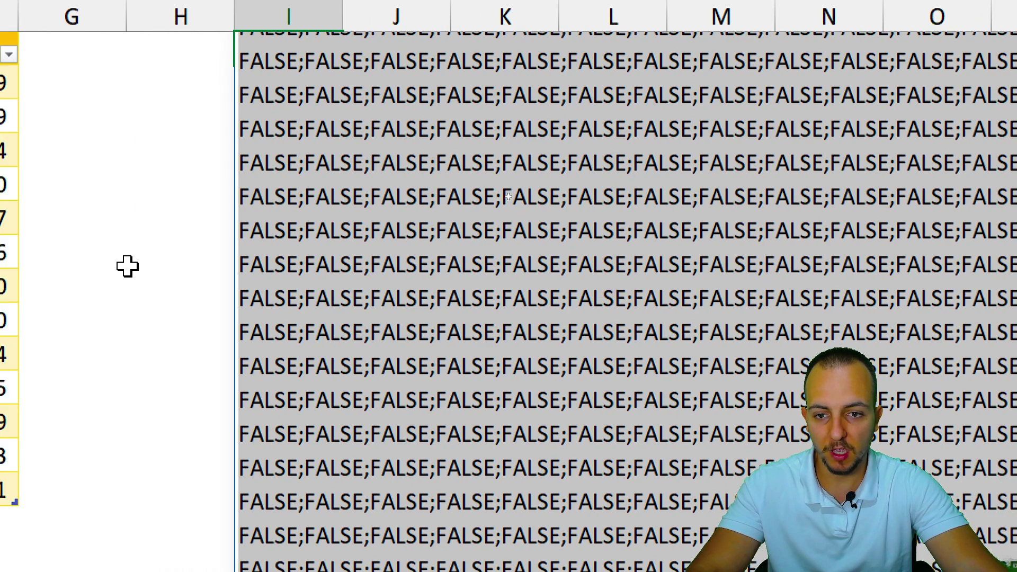
{"action": "key", "text": "Escape"}
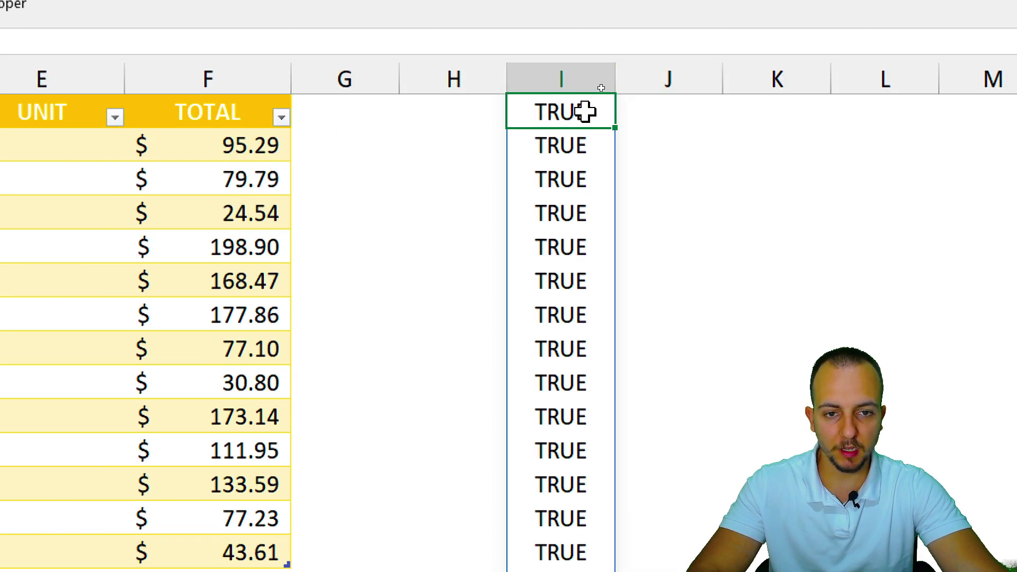
{"action": "double_click", "coordinate": [583, 111]}
{"action": "left_click_drag", "start_coordinate": [604, 106], "coordinate": [499, 138]}
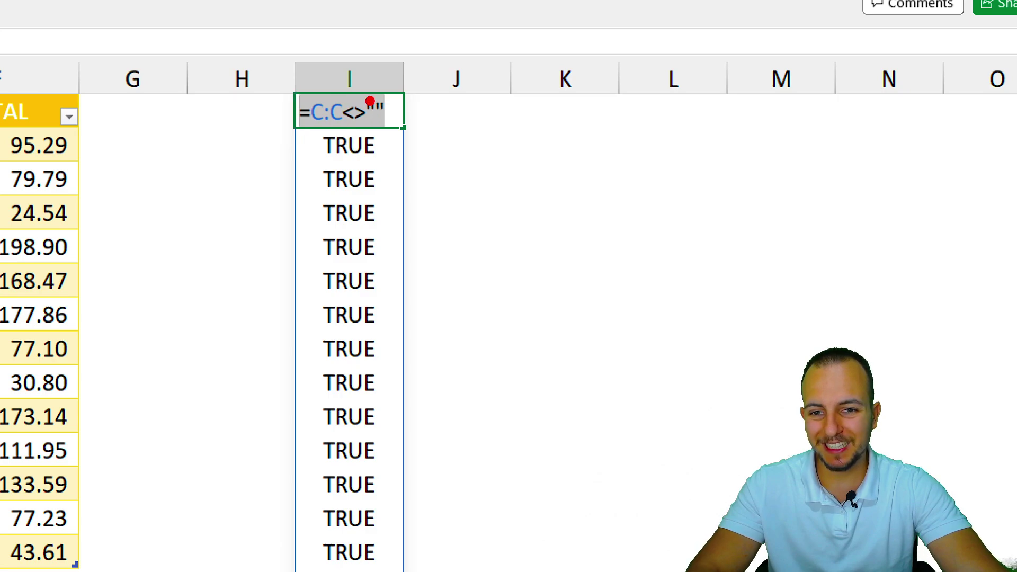
{"action": "left_click_drag", "start_coordinate": [353, 90], "coordinate": [398, 130]}
{"action": "key", "text": "Escape"}
{"action": "left_click_drag", "start_coordinate": [235, 110], "coordinate": [105, 110]}
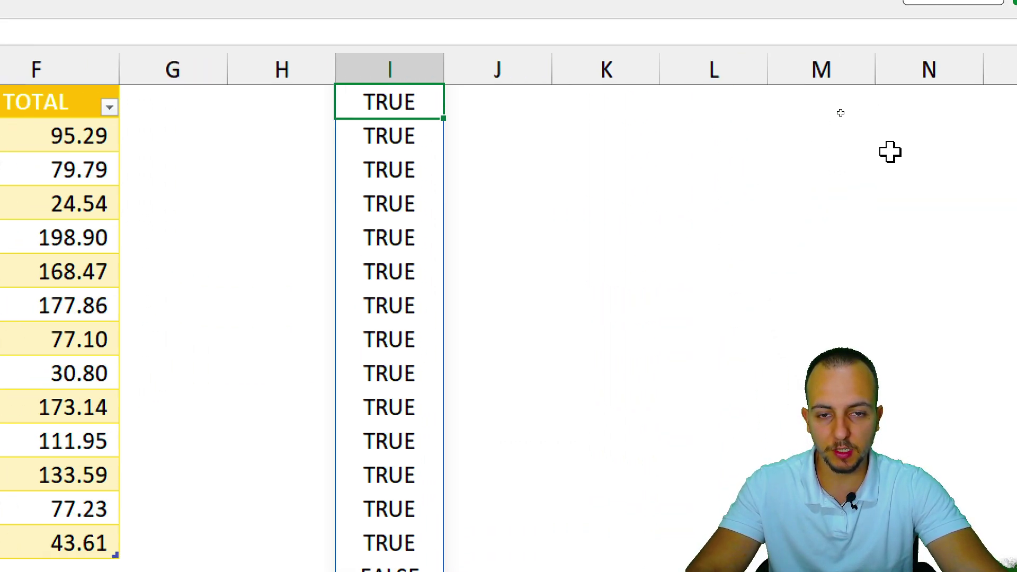
Enter =1/I1 in cell J1, which returns 1
{"action": "left_click", "coordinate": [512, 70]}
{"action": "left_click", "coordinate": [493, 103]}
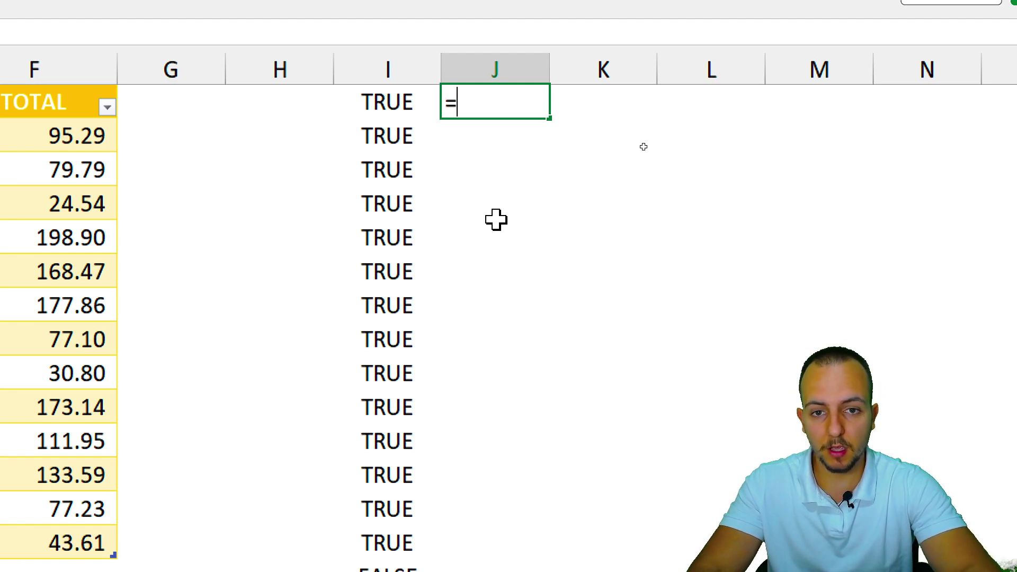
{"action": "type", "text": "=1/"}
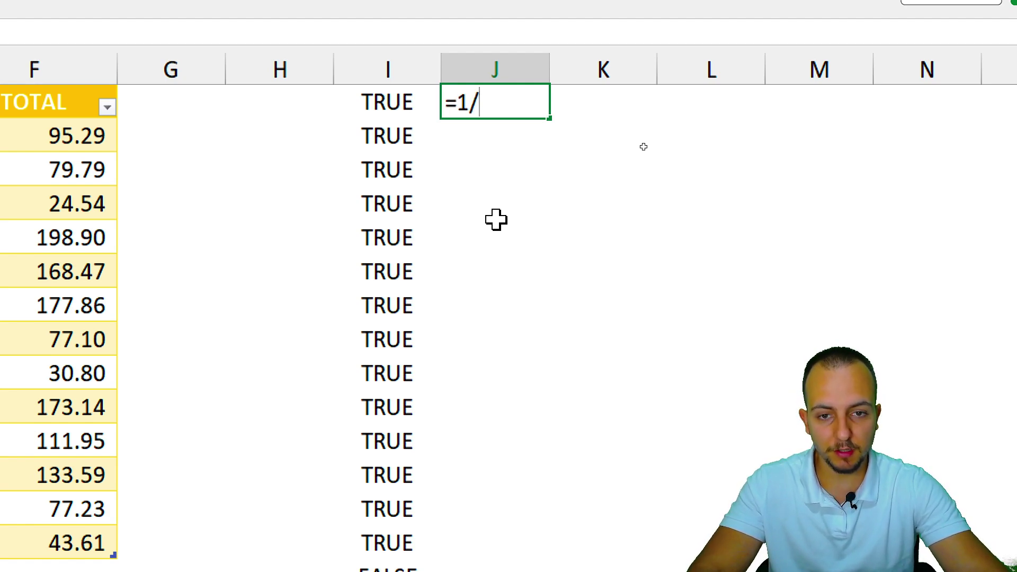
{"action": "left_click", "coordinate": [398, 101]}
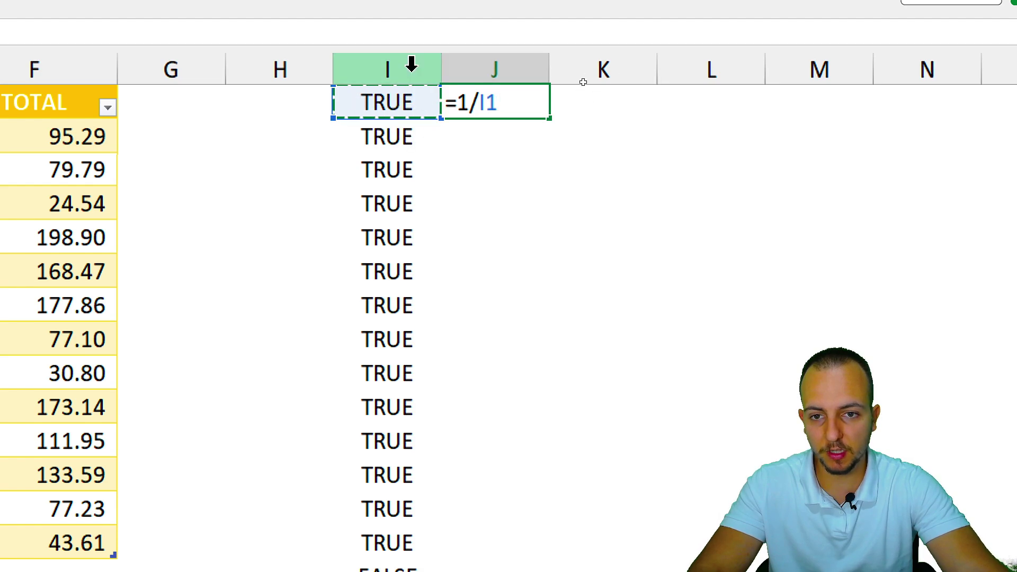
{"action": "key", "text": "Return"}
{"action": "left_click", "coordinate": [524, 109]}
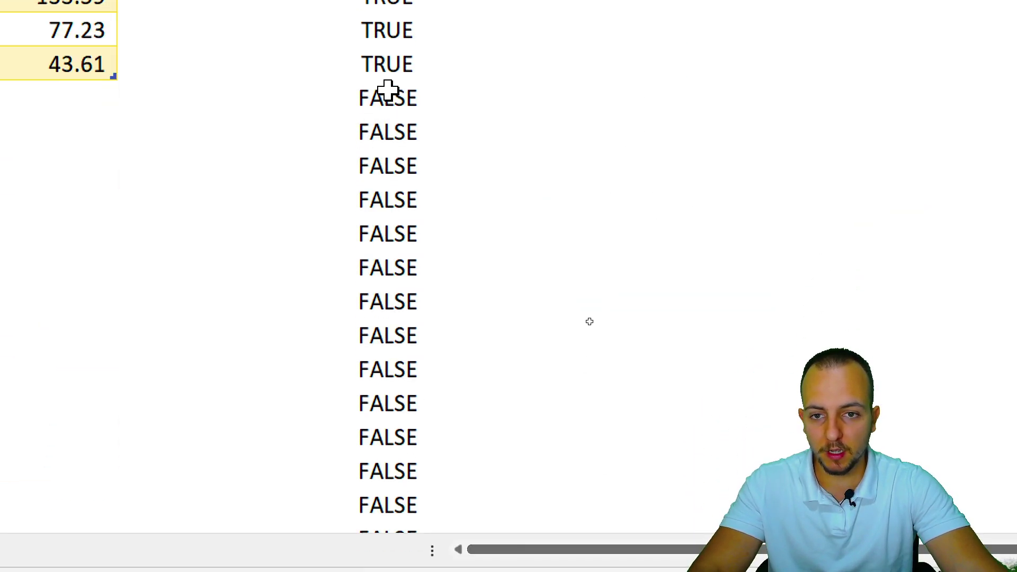
Show that a FALSE row in column I would give 1/0
{"action": "left_click", "coordinate": [356, 571]}
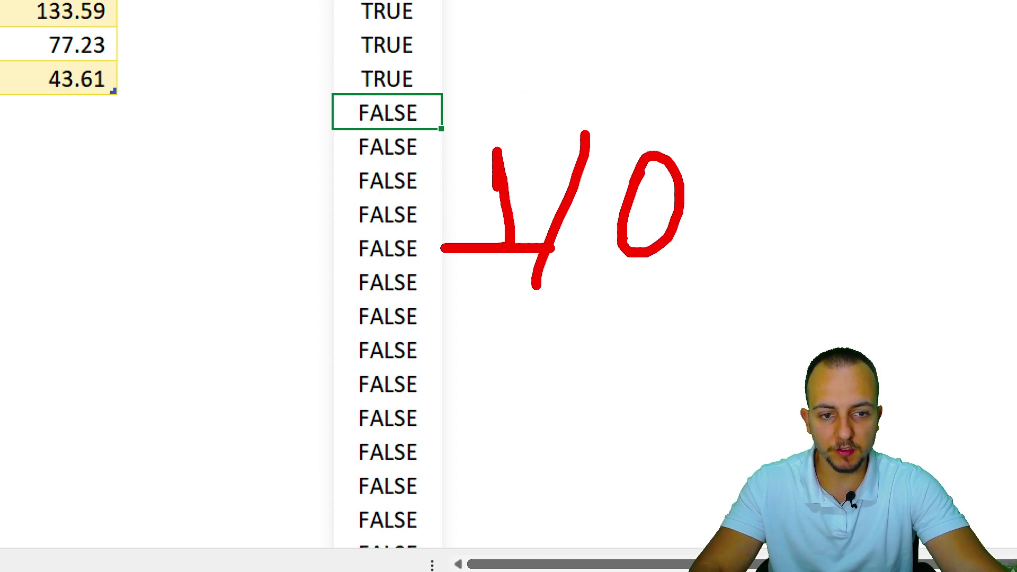
{"action": "left_click_drag", "start_coordinate": [518, 336], "coordinate": [767, 195]}
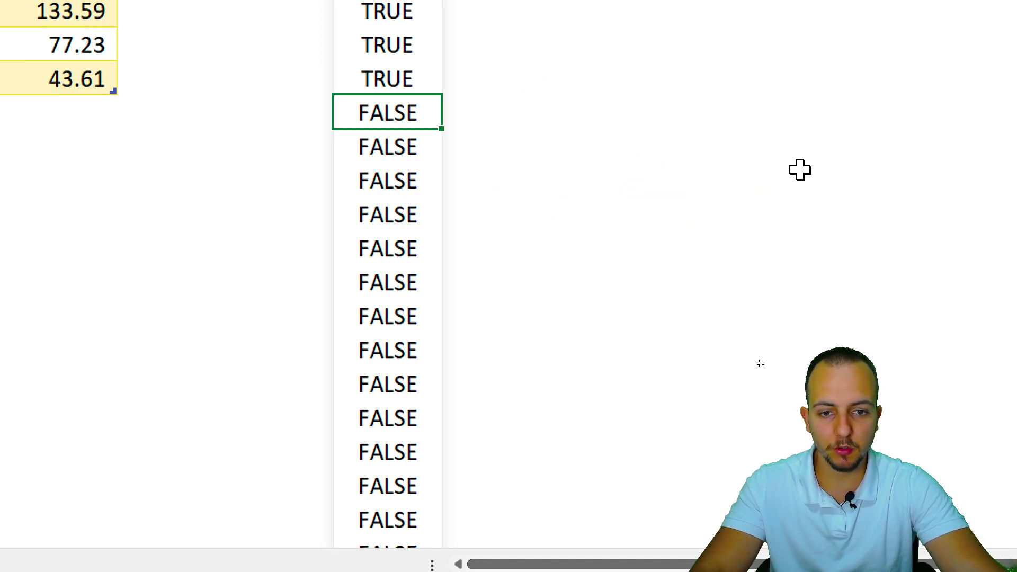
{"action": "left_click", "coordinate": [531, 104]}
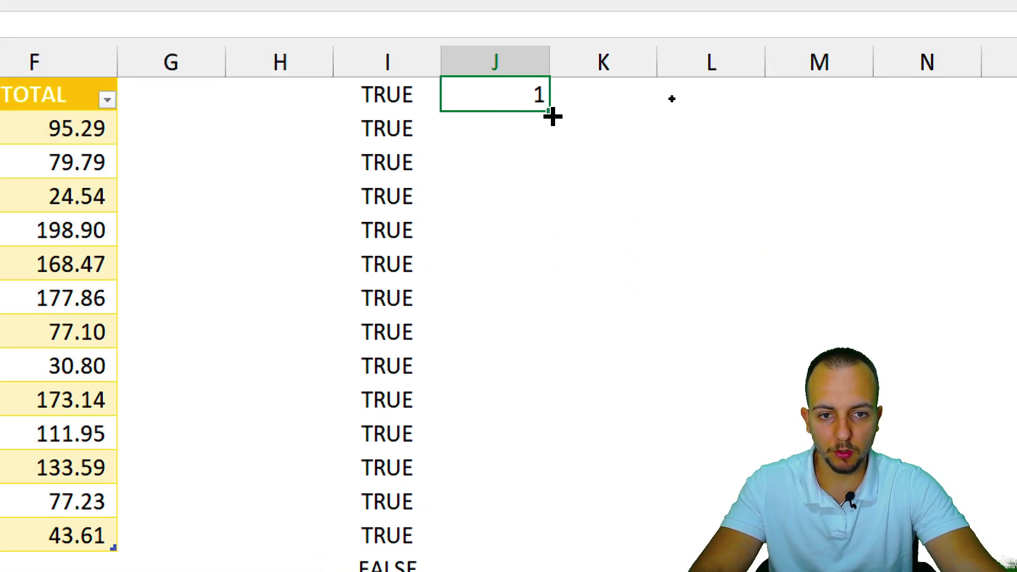
Fill =1/I1 down column J, giving 1s and #DIV/0! errors, and pick an empty column L cell
{"action": "left_click_drag", "start_coordinate": [550, 111], "coordinate": [499, 571]}
{"action": "left_click_drag", "start_coordinate": [499, 500], "coordinate": [500, 501]}
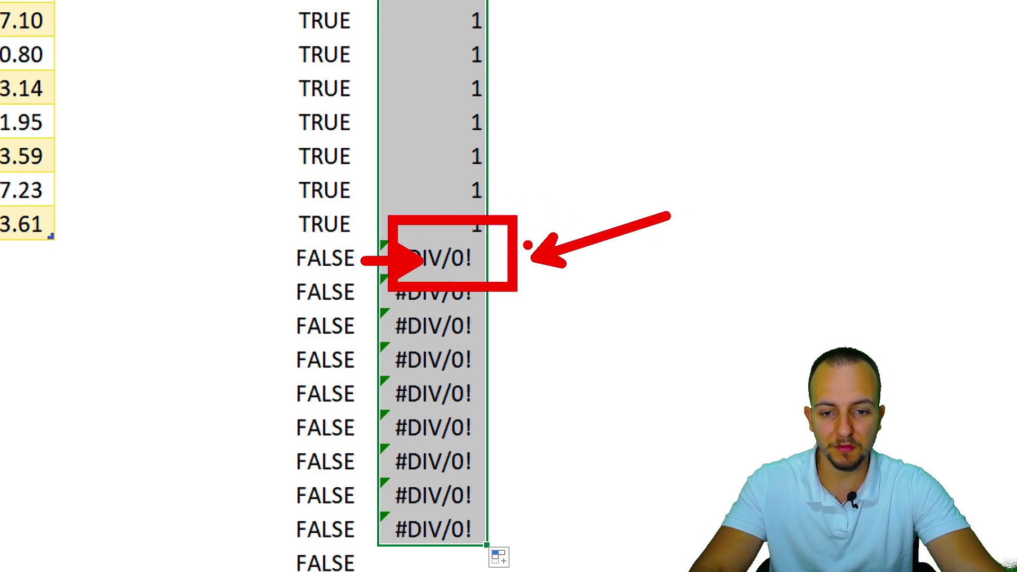
{"action": "scroll", "coordinate": [594, 62], "scroll_direction": "up", "scroll_amount": 2}
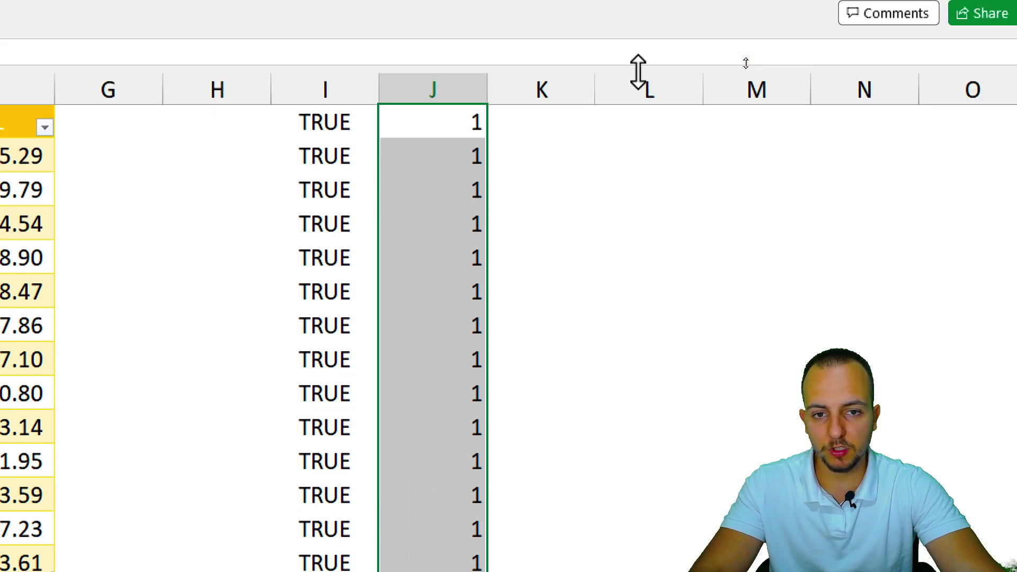
{"action": "left_click", "coordinate": [624, 142]}
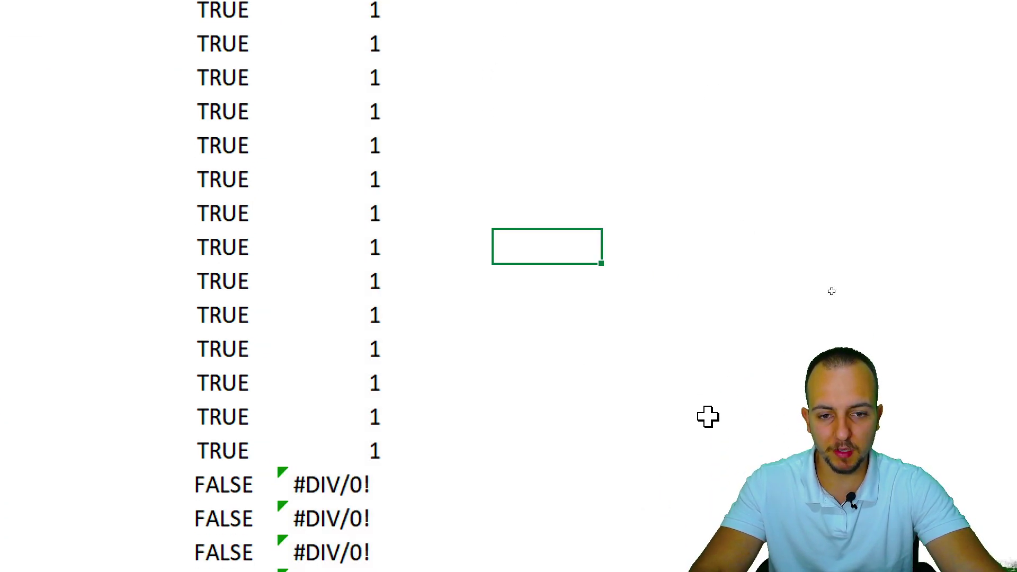
Type =LOOKUP( and mark column J's last 1, beside the last TRUE row
{"action": "type", "text": "="}
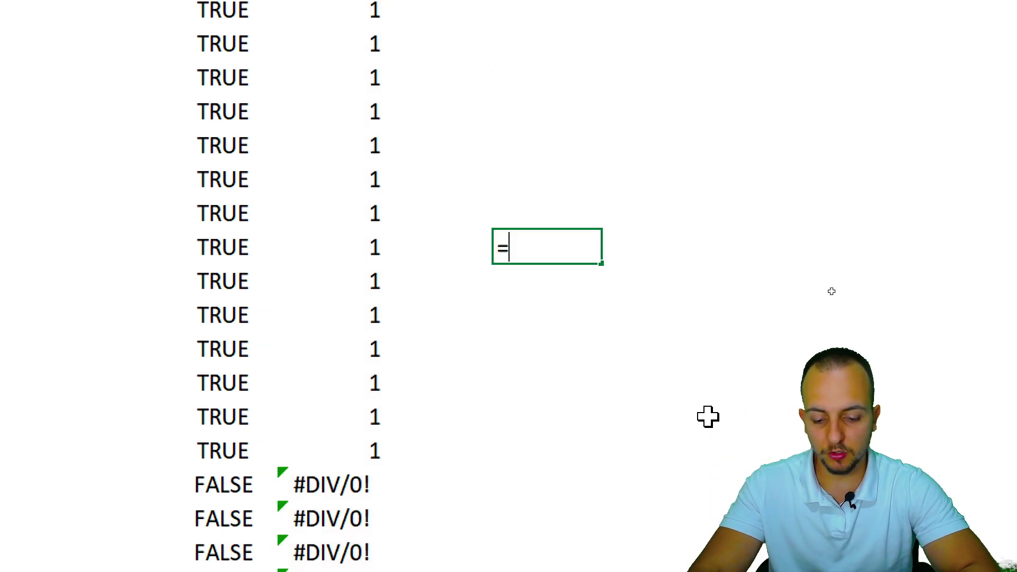
{"action": "type", "text": "LOOKUP("}
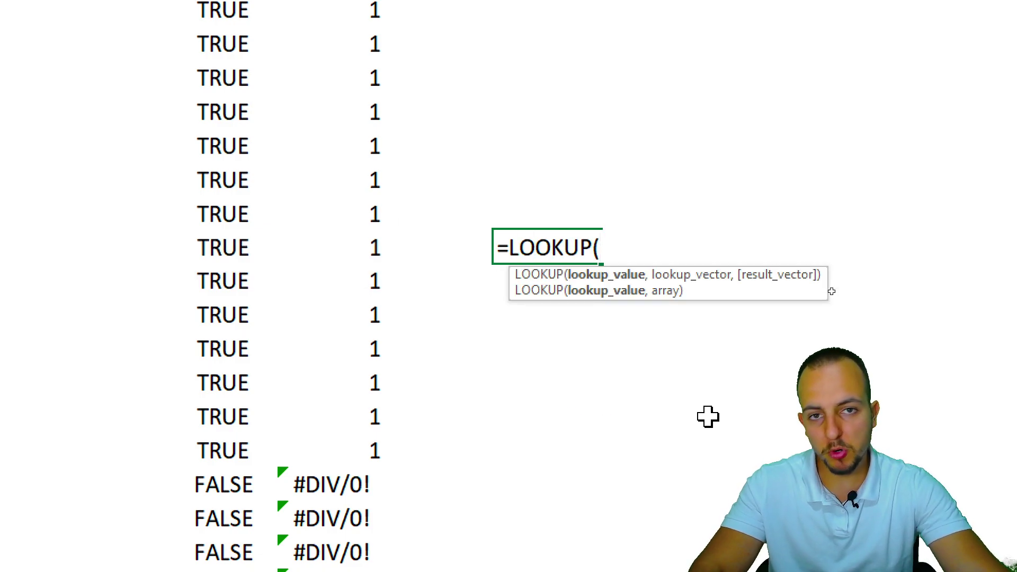
{"action": "left_click_drag", "start_coordinate": [395, 171], "coordinate": [561, 196]}
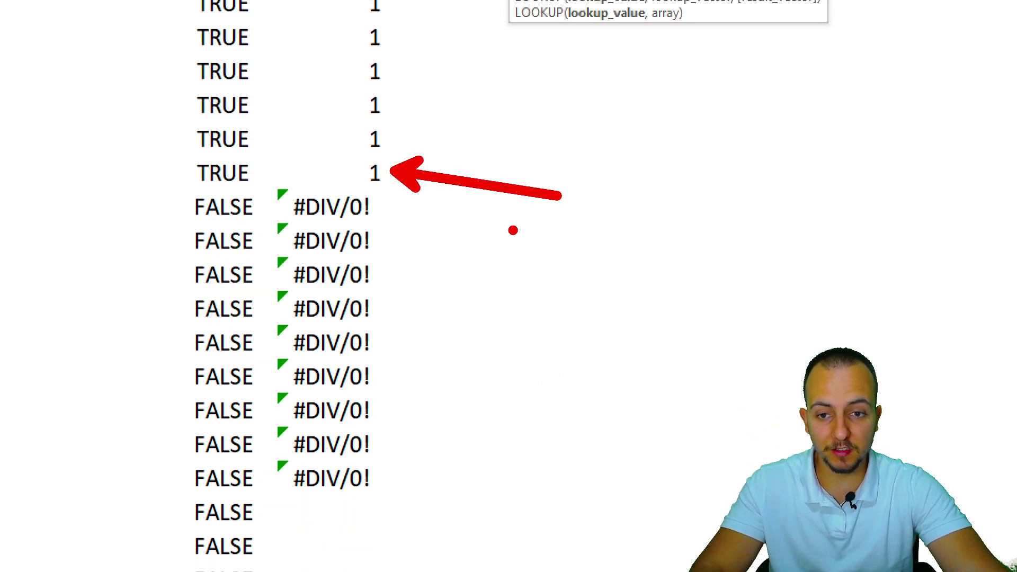
{"action": "left_click_drag", "start_coordinate": [388, 217], "coordinate": [468, 241]}
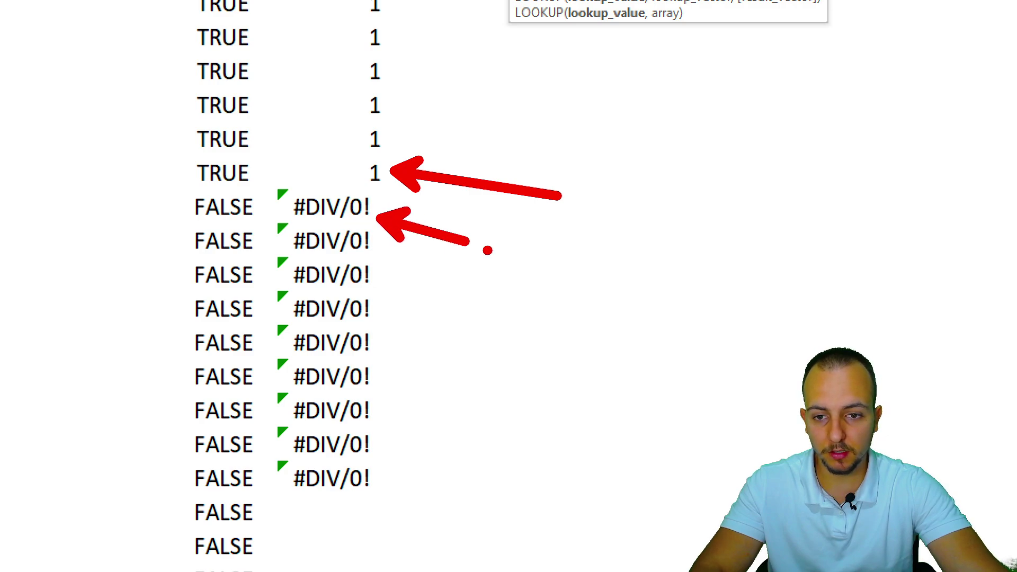
{"action": "key", "text": "ctrl+z"}
{"action": "left_click_drag", "start_coordinate": [334, 153], "coordinate": [398, 195]}
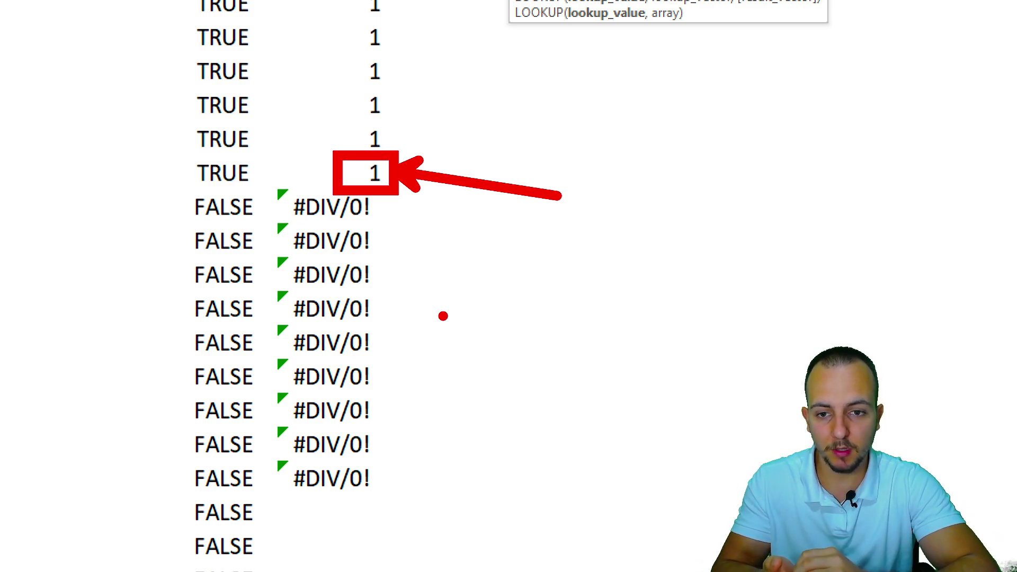
{"action": "left_click_drag", "start_coordinate": [273, 173], "coordinate": [320, 172]}
{"action": "mouse_move", "coordinate": [175, 172]}
{"action": "left_mouse_down"}
{"action": "mouse_move", "coordinate": [19, 173]}
{"action": "mouse_move", "coordinate": [273, 173]}
{"action": "left_mouse_up"}
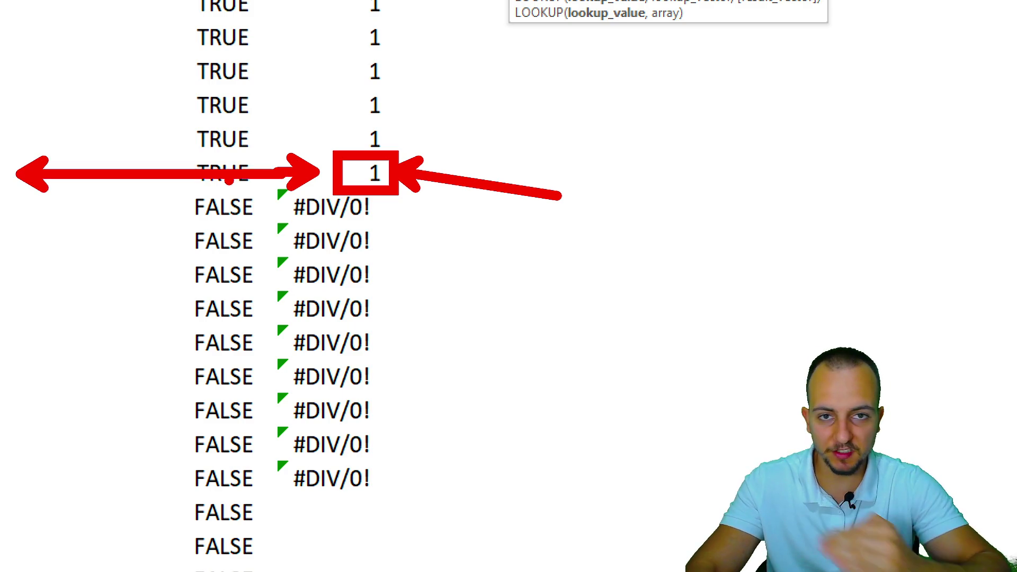
{"action": "key", "text": "Escape"}
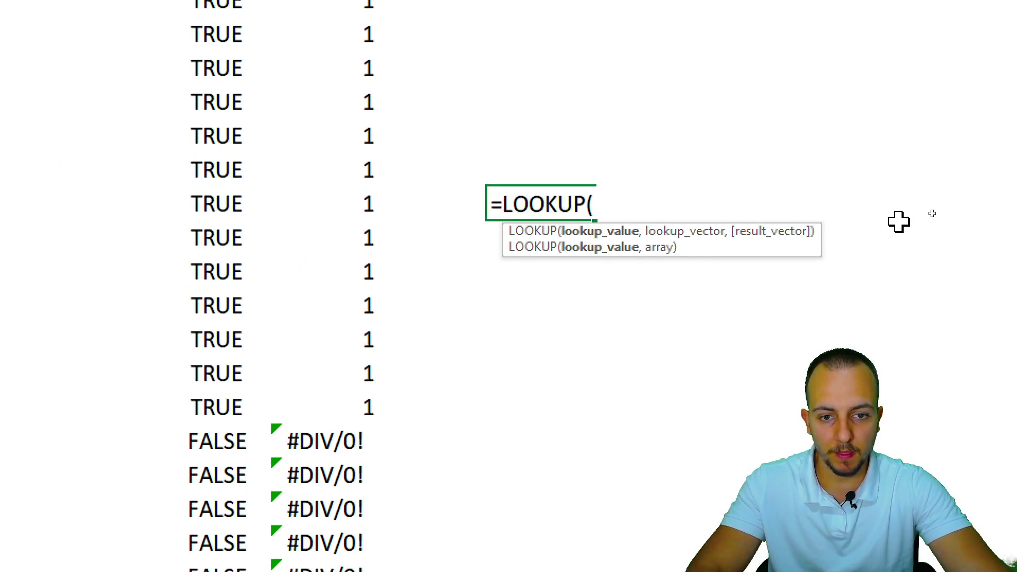
Enter 2 as the lookup value, marking the 1s and where #DIV/0! errors begin in column J
{"action": "type", "text": "2"}
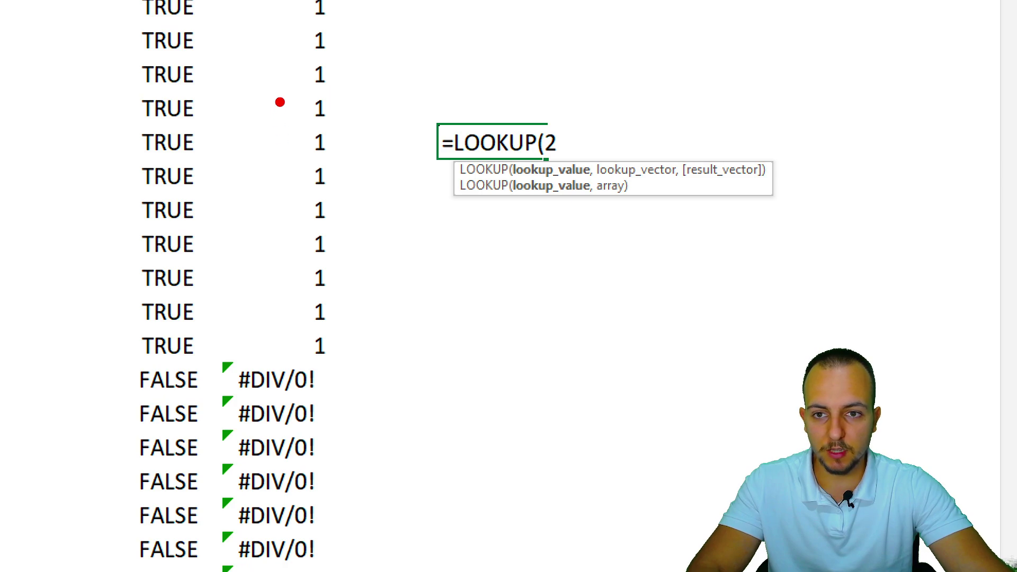
{"action": "left_click_drag", "start_coordinate": [258, 52], "coordinate": [385, 28]}
{"action": "left_click_drag", "start_coordinate": [300, 84], "coordinate": [379, 60]}
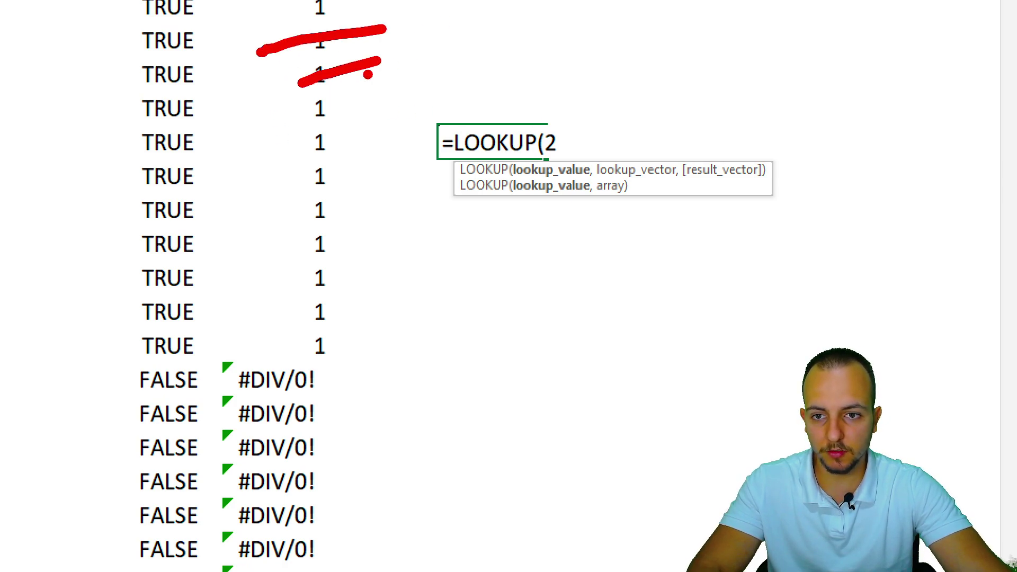
{"action": "left_click_drag", "start_coordinate": [271, 116], "coordinate": [364, 97]}
{"action": "mouse_move", "coordinate": [321, 122]}
{"action": "left_mouse_down"}
{"action": "mouse_move", "coordinate": [318, 354]}
{"action": "mouse_move", "coordinate": [466, 318]}
{"action": "left_mouse_up"}
{"action": "left_click_drag", "start_coordinate": [347, 353], "coordinate": [362, 382]}
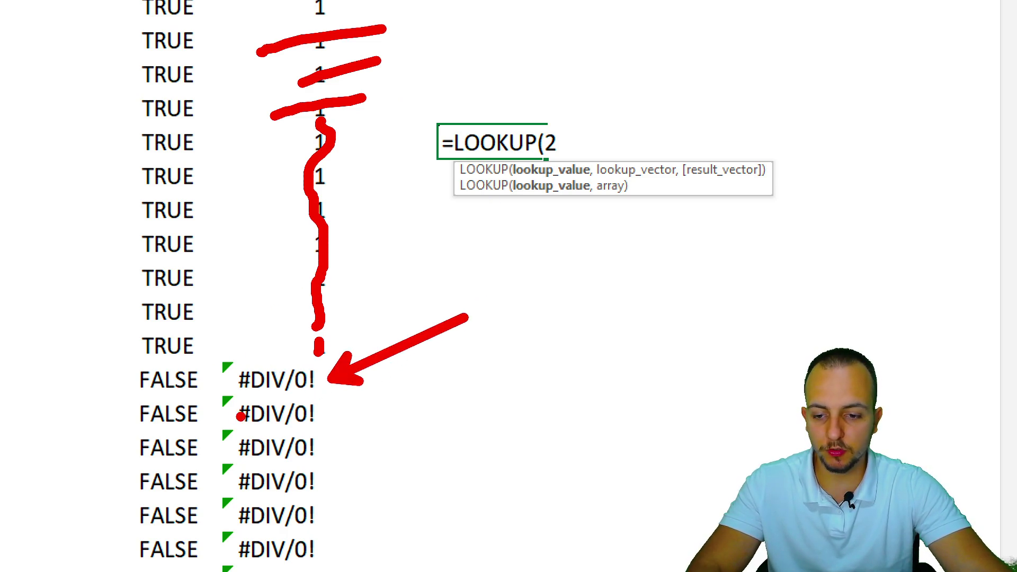
{"action": "left_click_drag", "start_coordinate": [236, 414], "coordinate": [374, 416]}
{"action": "left_click_drag", "start_coordinate": [248, 442], "coordinate": [371, 450]}
{"action": "key", "text": "ctrl+z"}
{"action": "key", "text": "ctrl+z"}
{"action": "key", "text": "ctrl+z"}
{"action": "key", "text": "ctrl+z"}
{"action": "key", "text": "ctrl+z"}
{"action": "mouse_move", "coordinate": [339, 386]}
{"action": "left_mouse_down"}
{"action": "mouse_move", "coordinate": [364, 351]}
{"action": "mouse_move", "coordinate": [332, 344]}
{"action": "mouse_move", "coordinate": [346, 365]}
{"action": "left_mouse_up"}
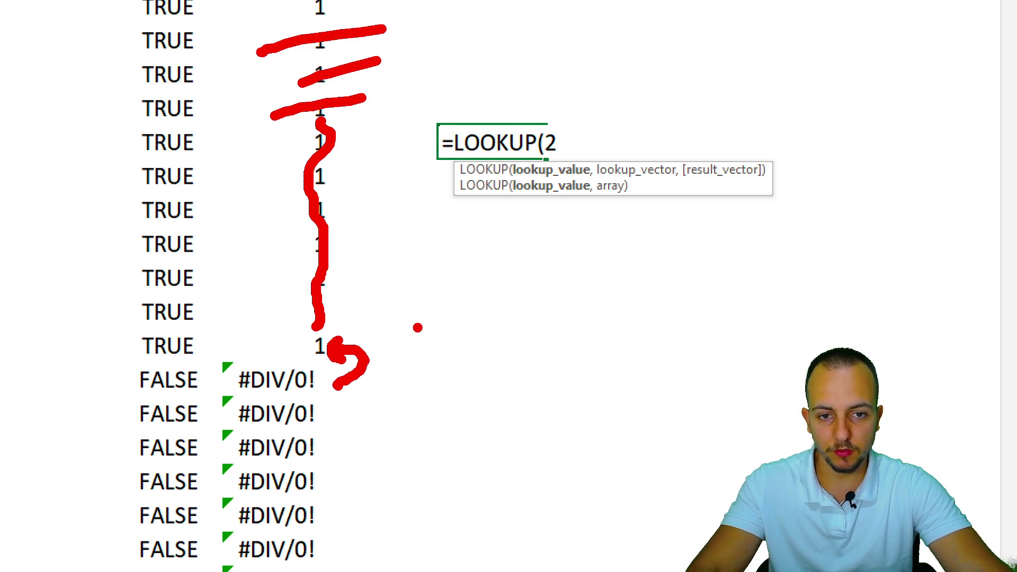
{"action": "key", "text": "Escape"}
Fix the mistyped digits so the formula reads =LOOKUP(2, with a trailing comma
{"action": "double_click", "coordinate": [550, 143]}
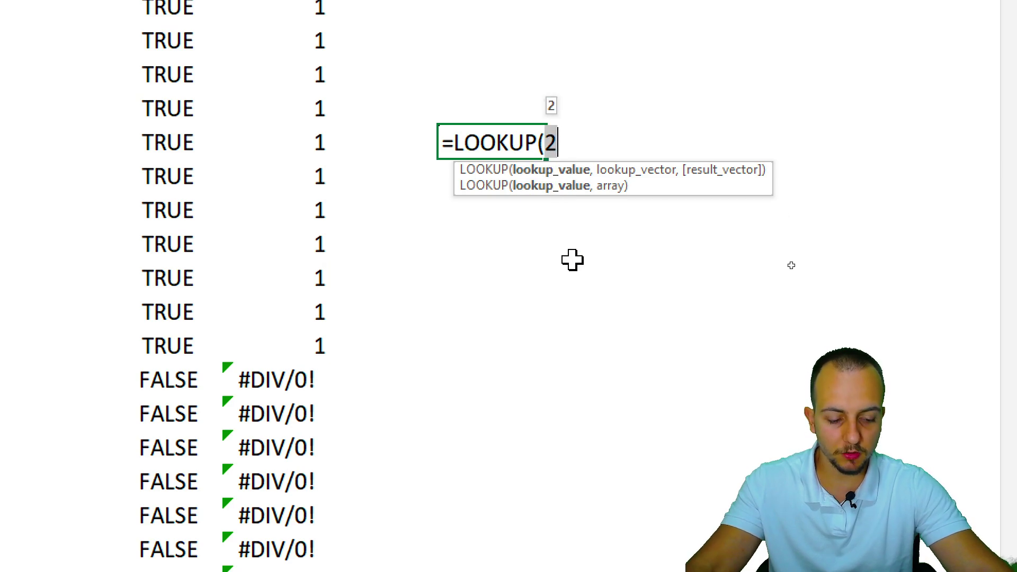
{"action": "type", "text": "212"}
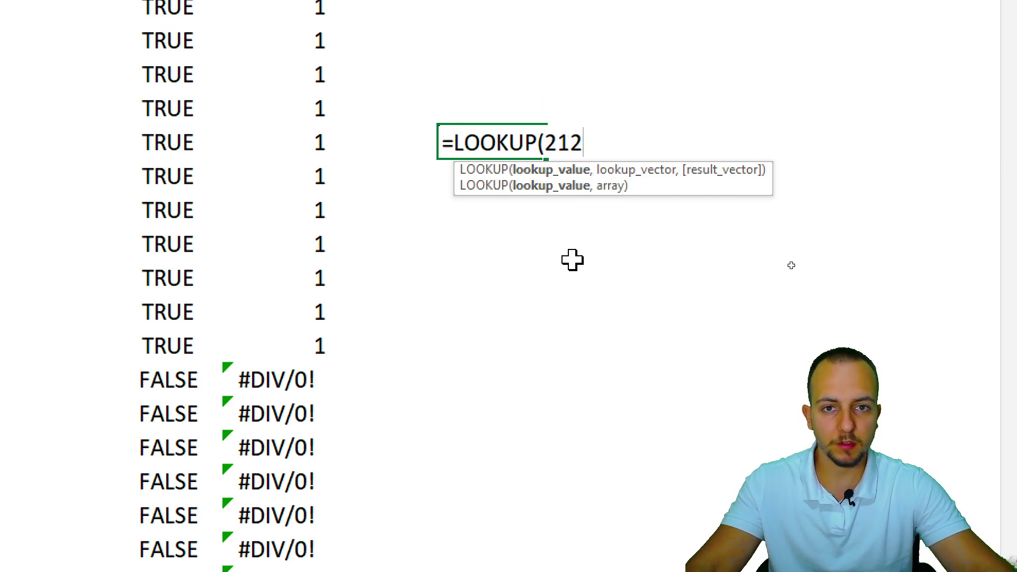
{"action": "key", "text": "BackSpace"}
{"action": "key", "text": "BackSpace"}
{"action": "type", "text": ","}
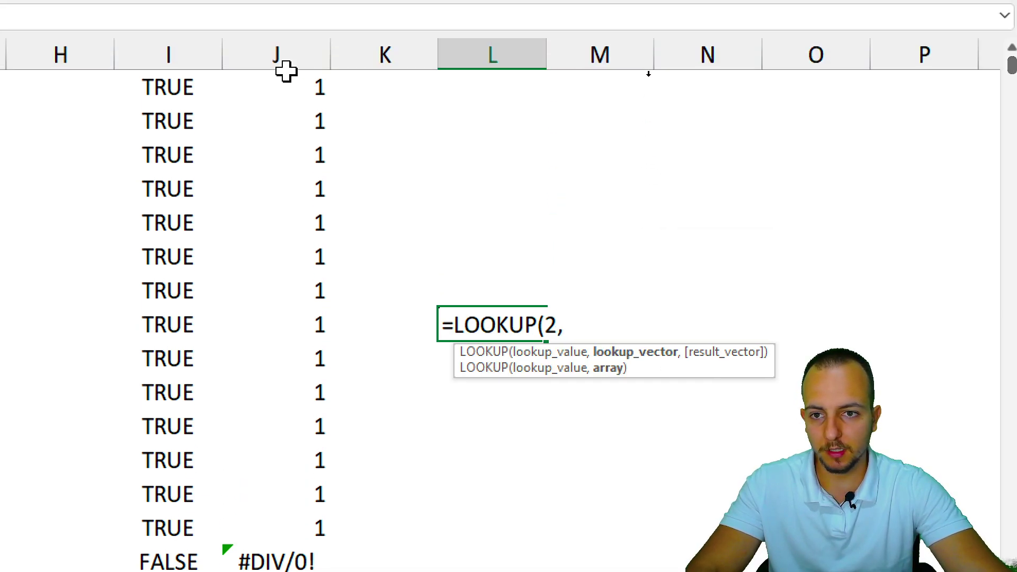
Complete =LOOKUP(2,J:J,C:C) so it returns Item 010, the last entered item
{"action": "left_click", "coordinate": [286, 68]}
{"action": "type", "text": ","}
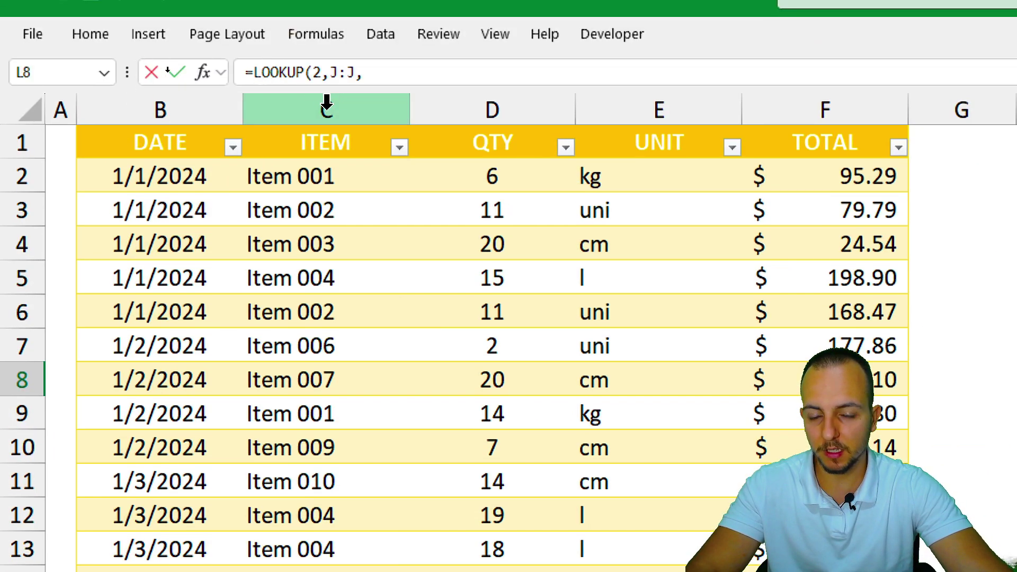
{"action": "left_click", "coordinate": [328, 101]}
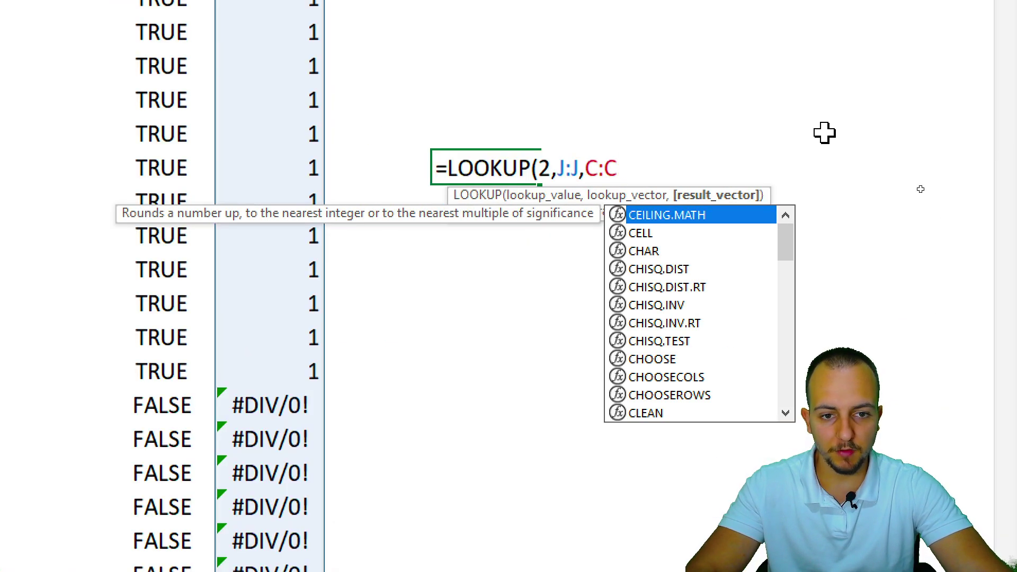
{"action": "type", "text": ")"}
{"action": "key", "text": "Return"}
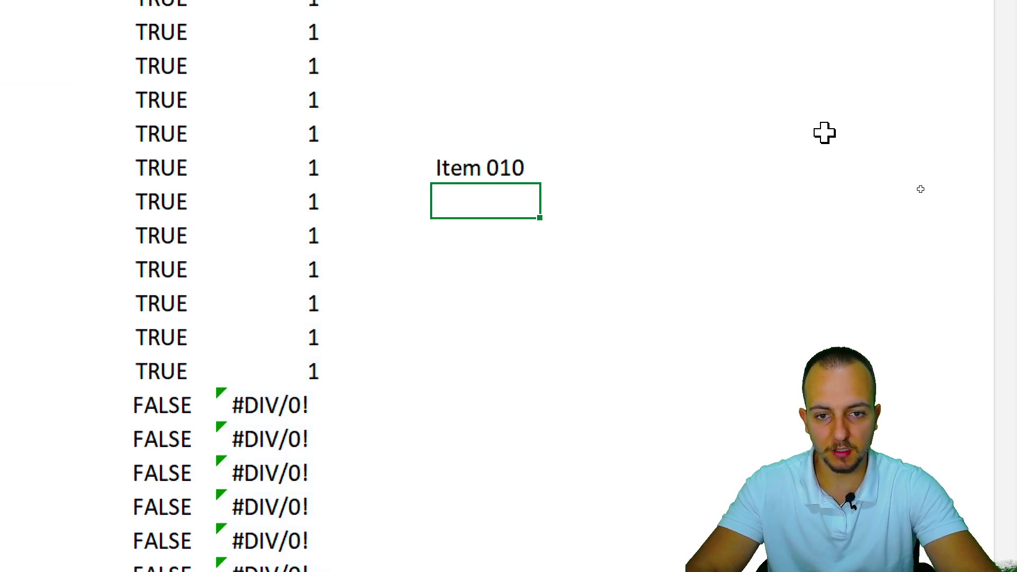
{"action": "left_click", "coordinate": [504, 164]}
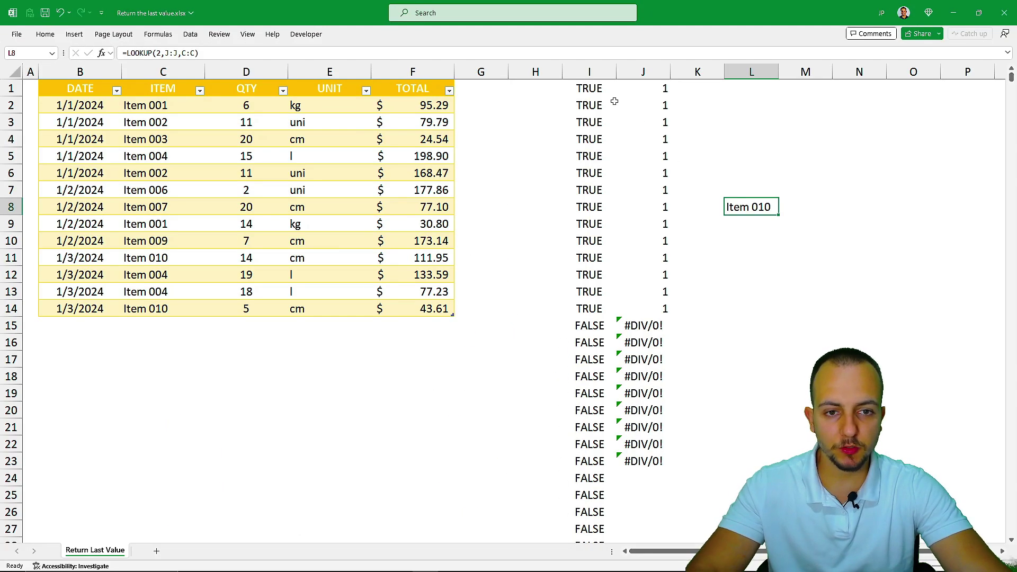
Clear helper columns I to M, then build =LOOKUP(99,1/(C:C<>""),C:C in J3 from column C
{"action": "left_click_drag", "start_coordinate": [596, 71], "coordinate": [789, 78]}
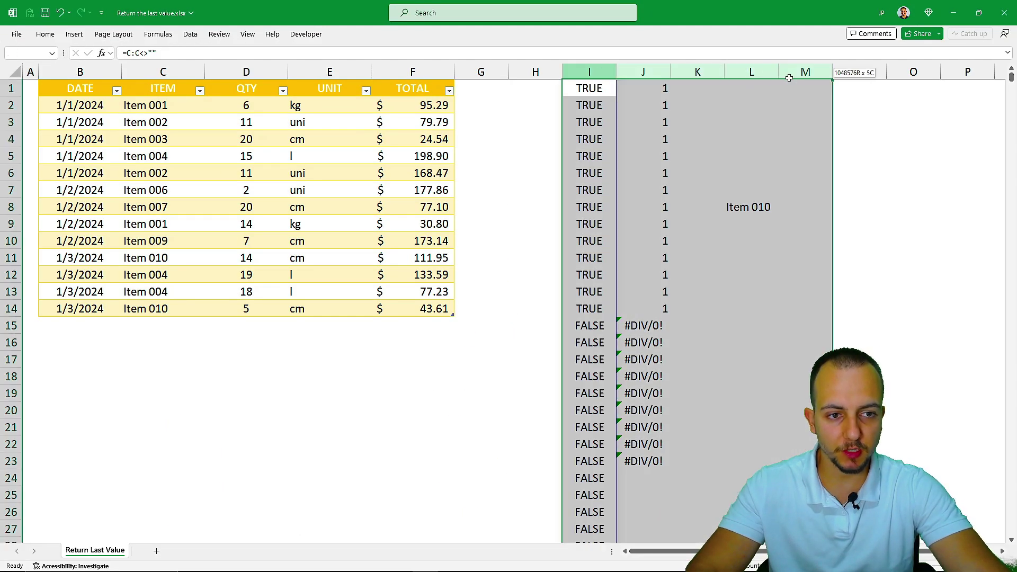
{"action": "key", "text": "Delete"}
{"action": "left_click", "coordinate": [644, 120]}
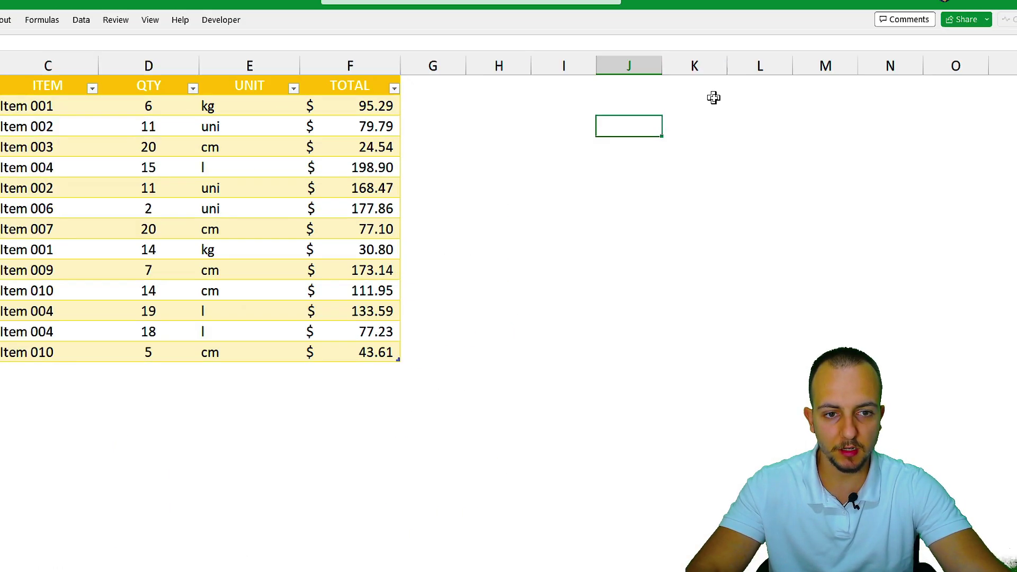
{"action": "type", "text": "="}
{"action": "type", "text": "LO"}
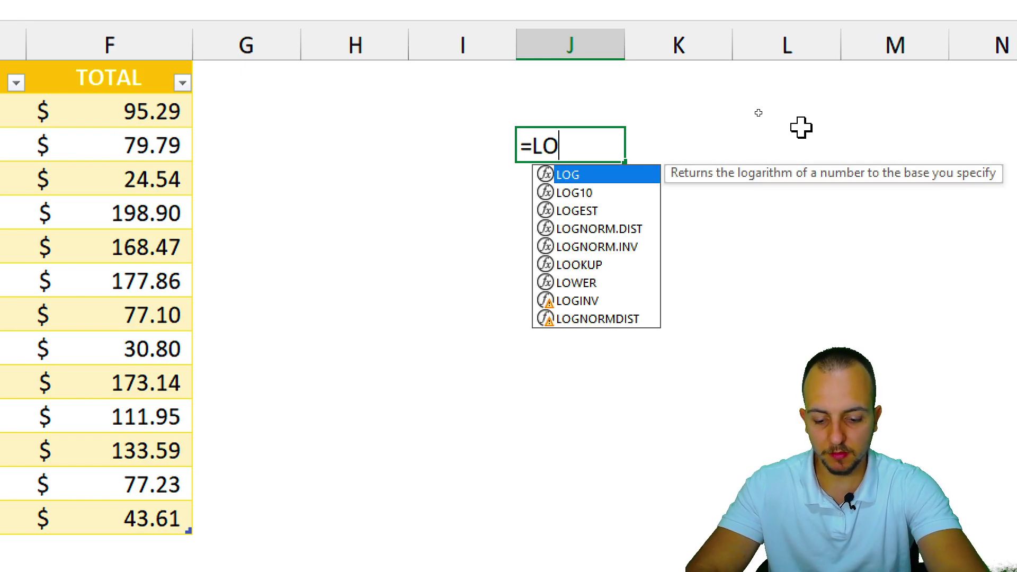
{"action": "type", "text": "OKUP(2"}
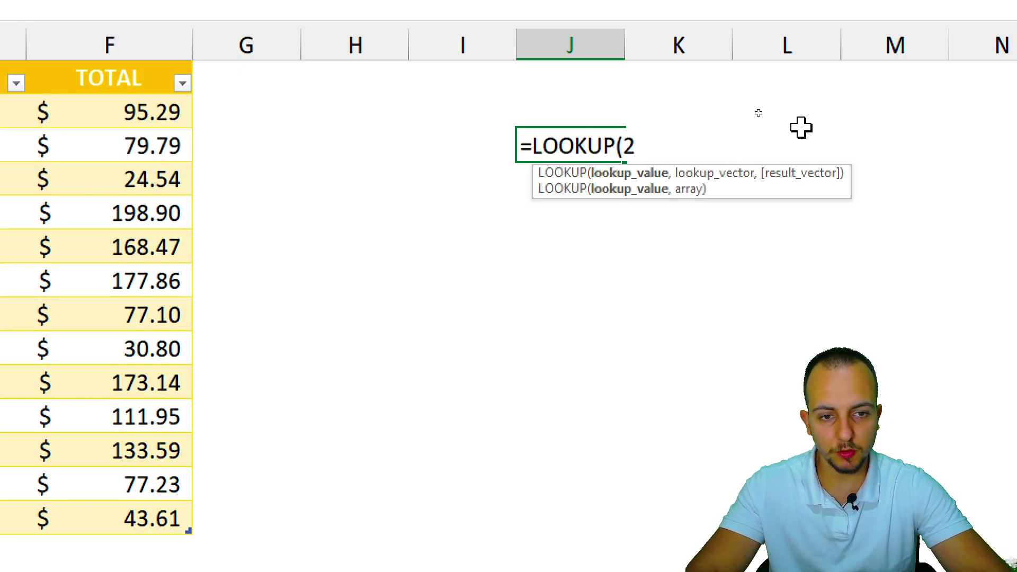
{"action": "key", "text": "BackSpace"}
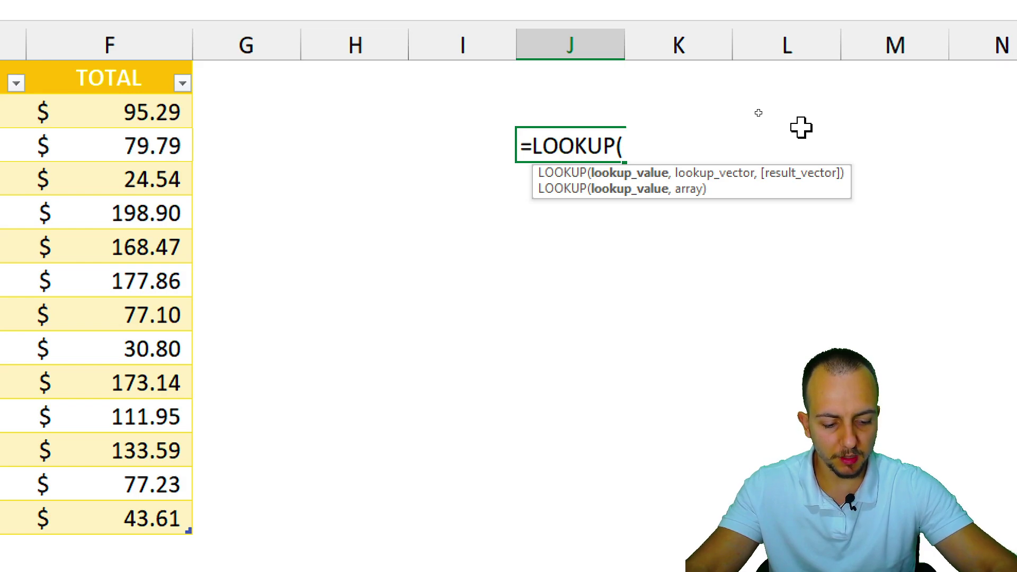
{"action": "type", "text": "99"}
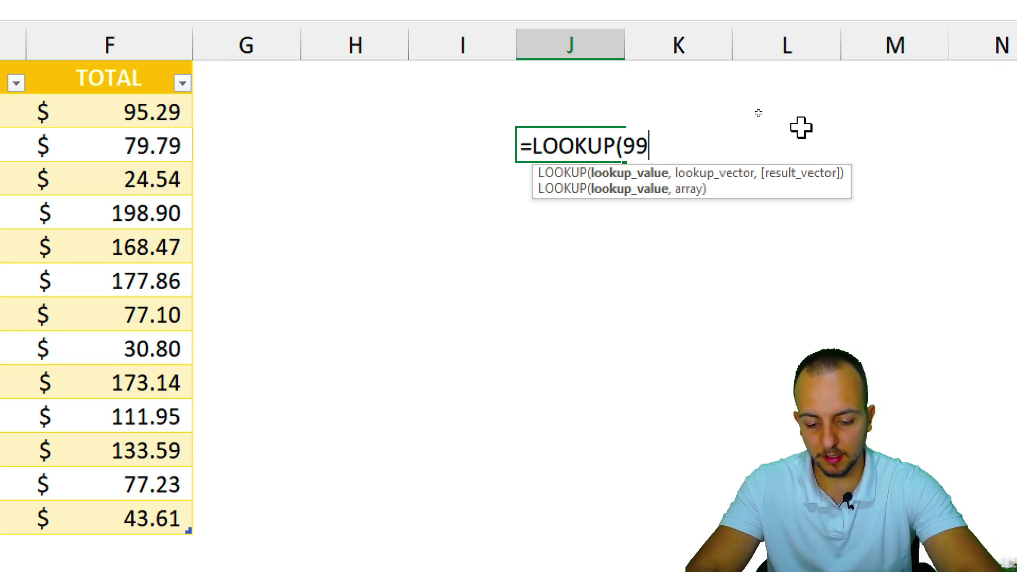
{"action": "type", "text": ","}
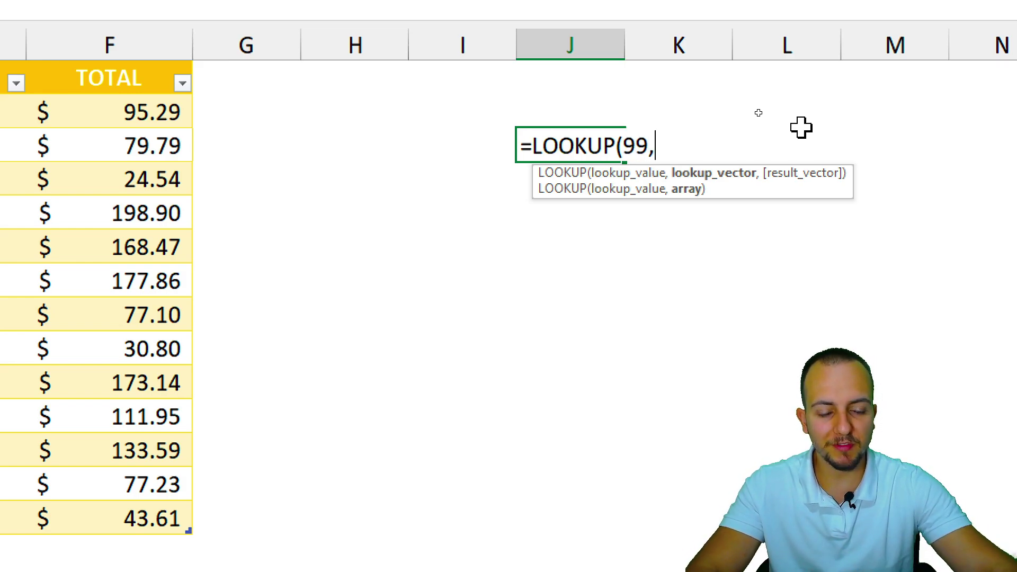
{"action": "type", "text": "1"}
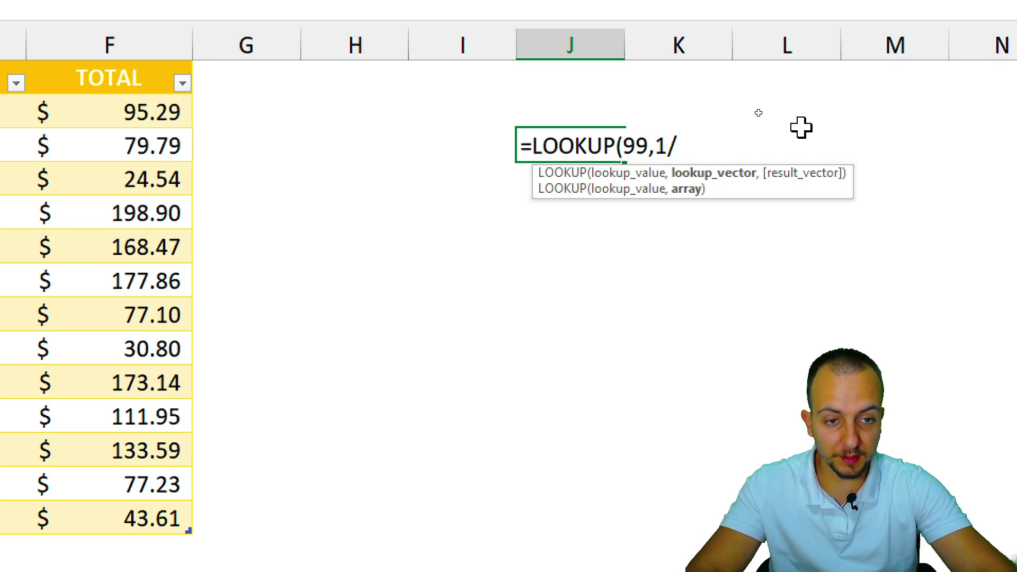
{"action": "type", "text": "/("}
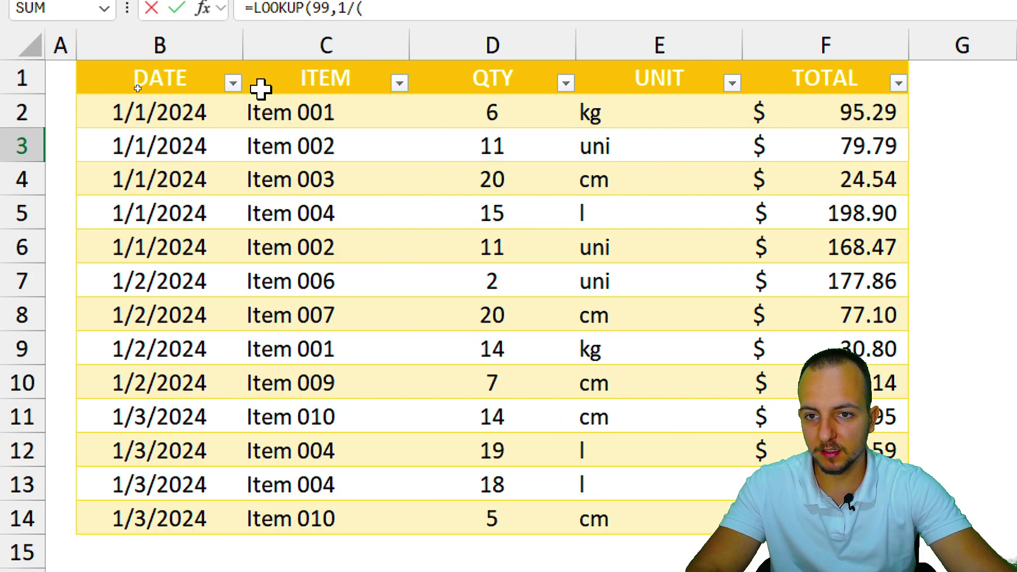
{"action": "left_click", "coordinate": [335, 71]}
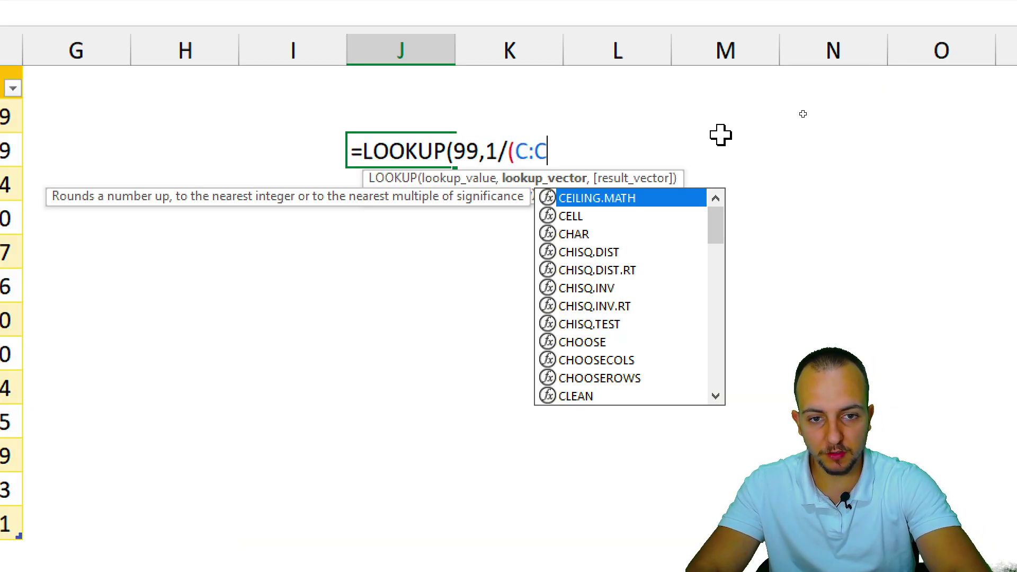
{"action": "type", "text": "<>\"\""}
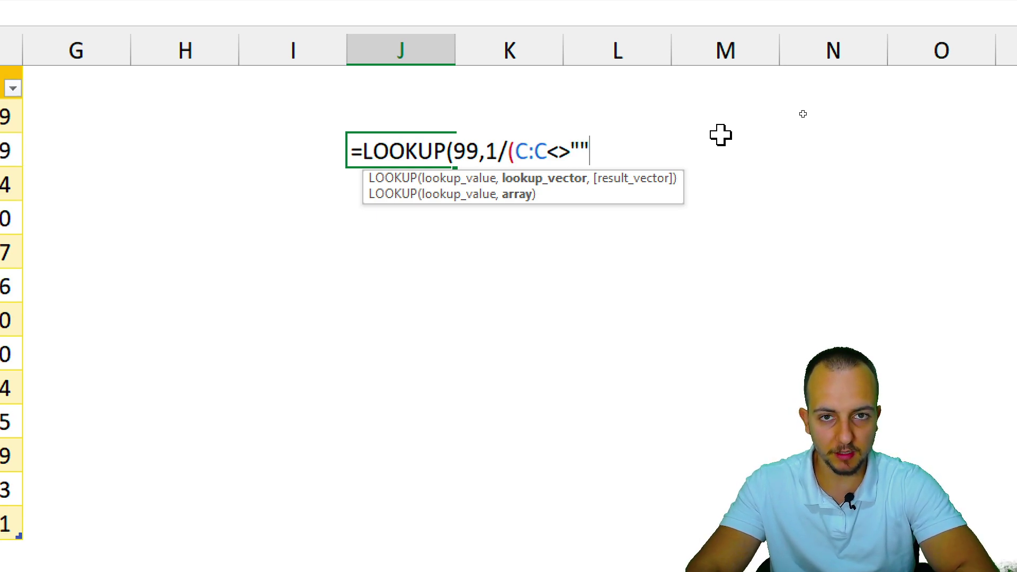
{"action": "type", "text": "),"}
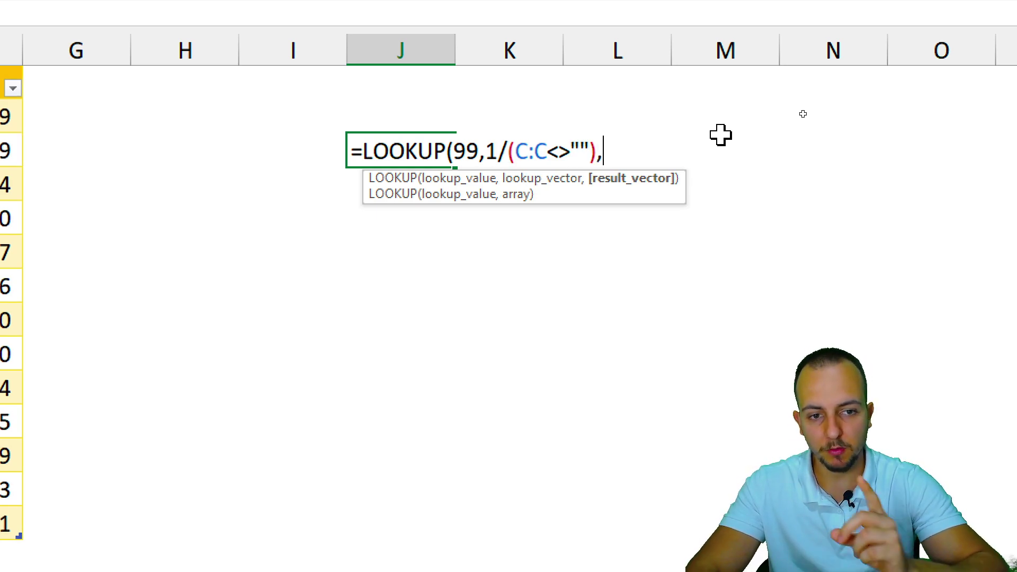
{"action": "left_click", "coordinate": [320, 48]}
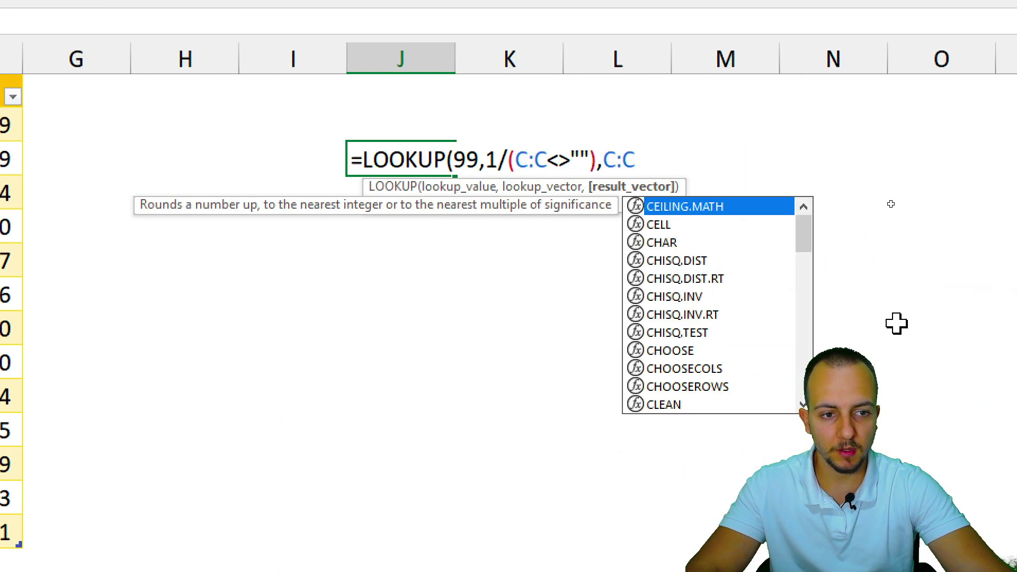
Close and commit the J3 formula, then label J2 'LAST ENTERED VALUE:'
{"action": "type", "text": ")"}
{"action": "key", "text": "Return"}
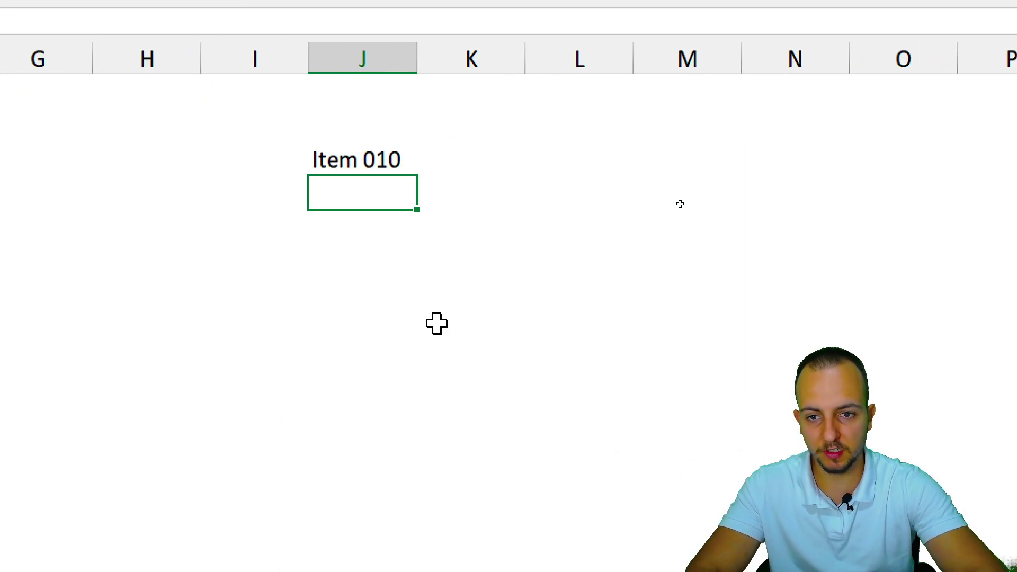
{"action": "left_click", "coordinate": [347, 127]}
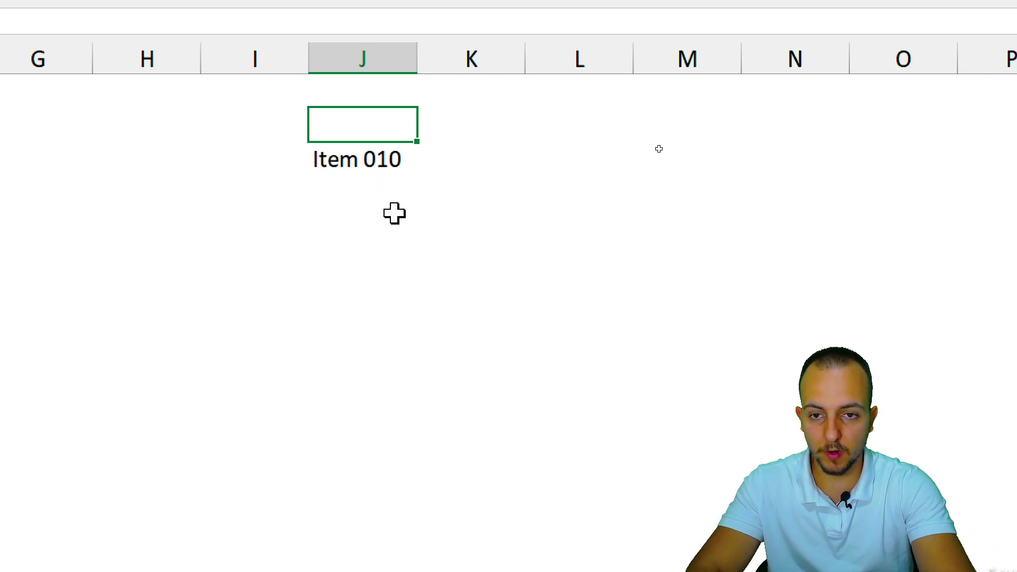
{"action": "type", "text": "LAST ENTERED VALU"}
{"action": "type", "text": "E:"}
{"action": "key", "text": "Return"}
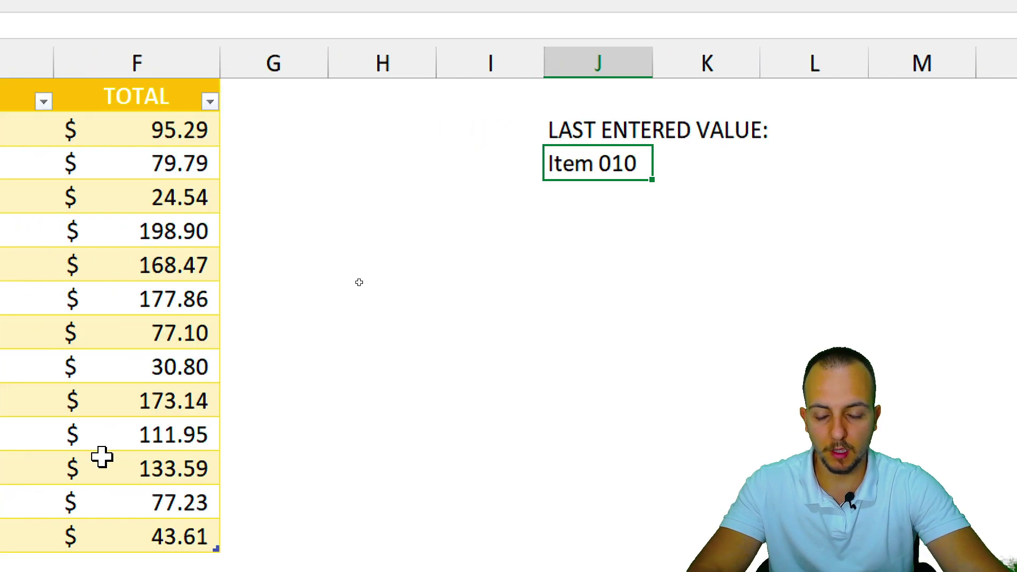
Add a new table row by entering the date 01/10/2024 in B15
{"action": "left_click", "coordinate": [132, 401]}
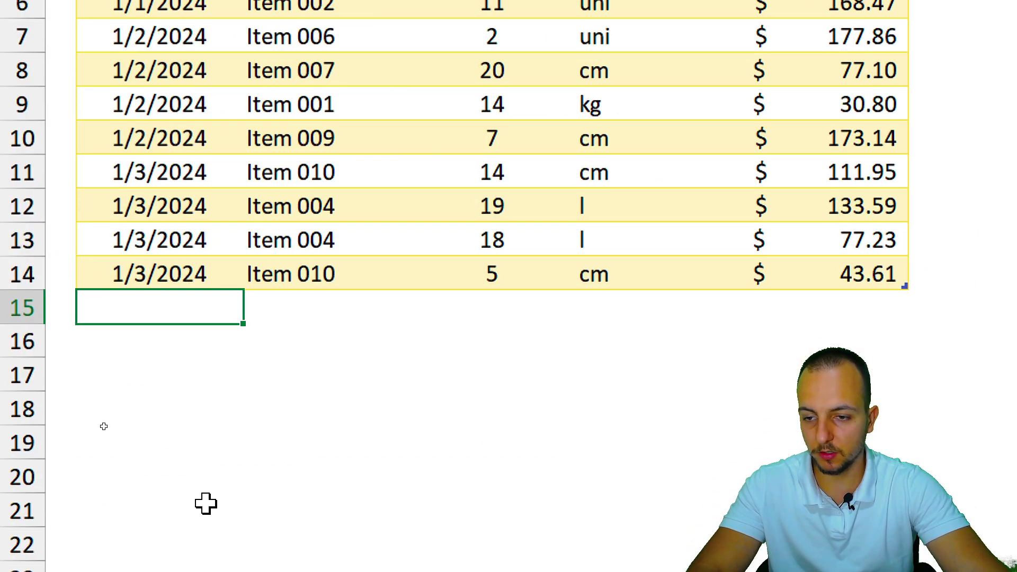
{"action": "scroll", "coordinate": [206, 503], "scroll_direction": "down", "scroll_amount": 1}
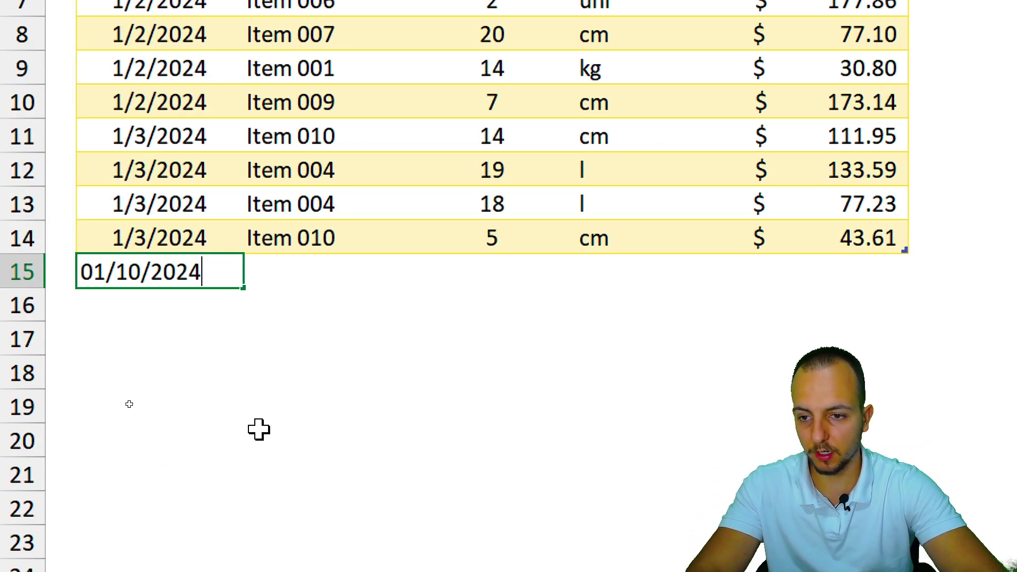
{"action": "type", "text": "01/10/2024"}
{"action": "key", "text": "Return"}
Inspect row 15's blank ITEM and QTY cells against the LAST ENTERED VALUE result
{"action": "left_click", "coordinate": [259, 429]}
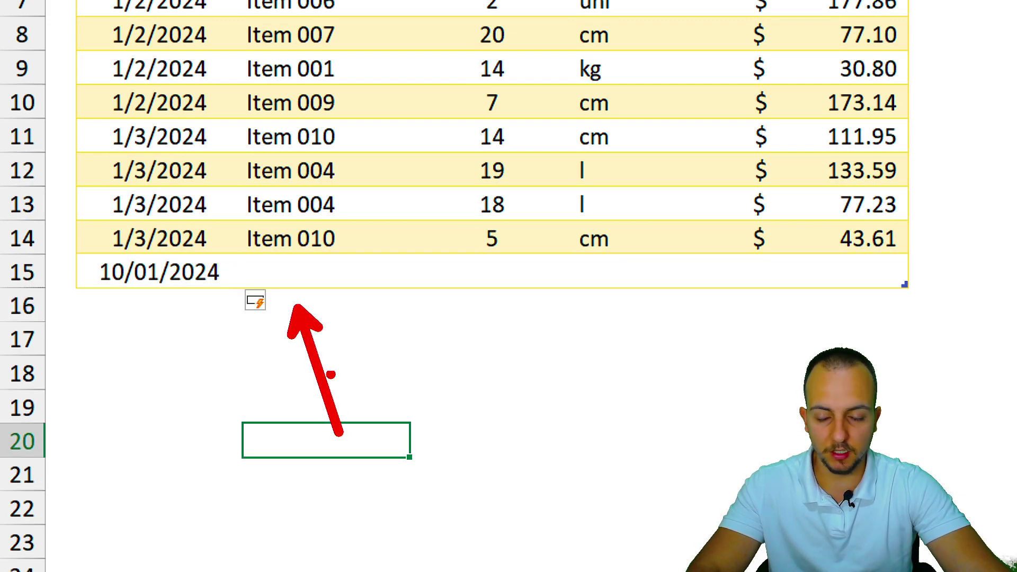
{"action": "left_click_drag", "start_coordinate": [286, 246], "coordinate": [364, 254]}
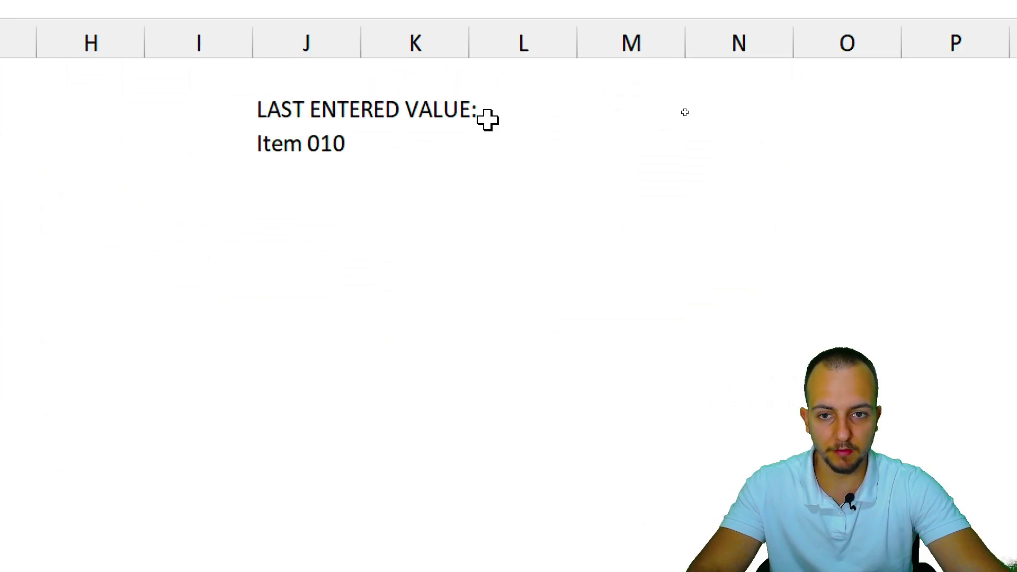
{"action": "left_click", "coordinate": [304, 144]}
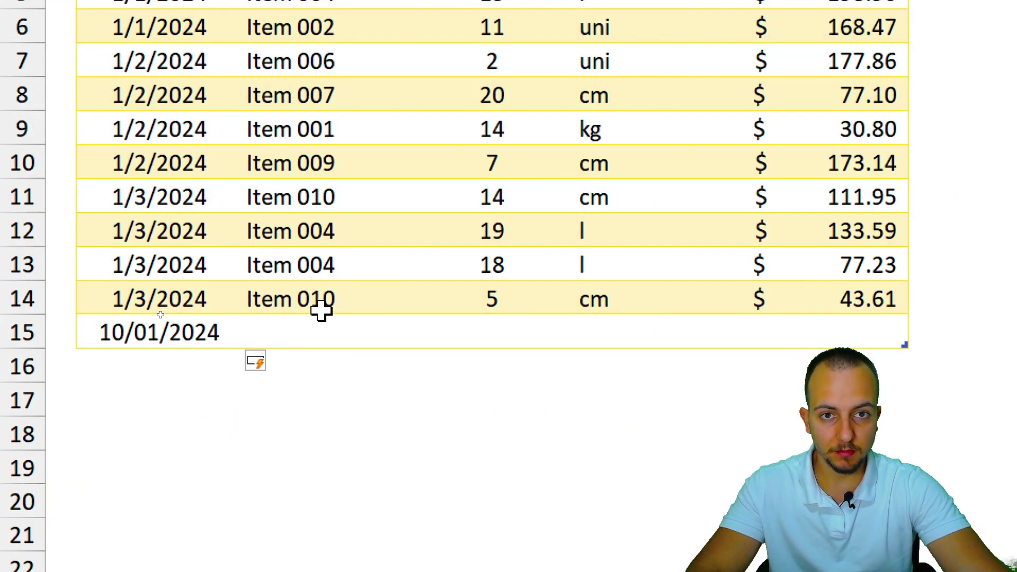
{"action": "left_click", "coordinate": [321, 312]}
{"action": "key", "text": "Down"}
{"action": "key", "text": "shift+space"}
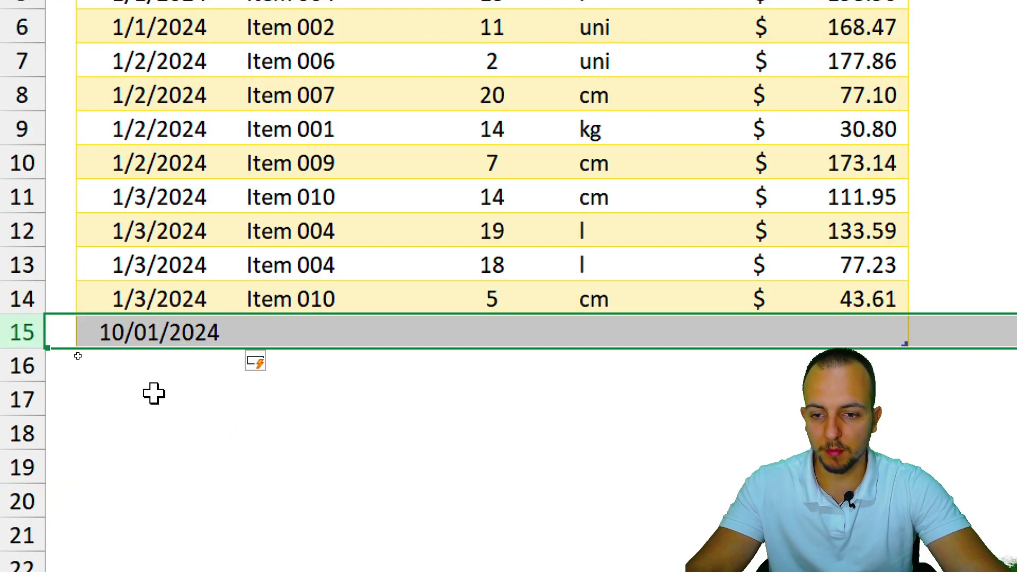
{"action": "left_click", "coordinate": [295, 331]}
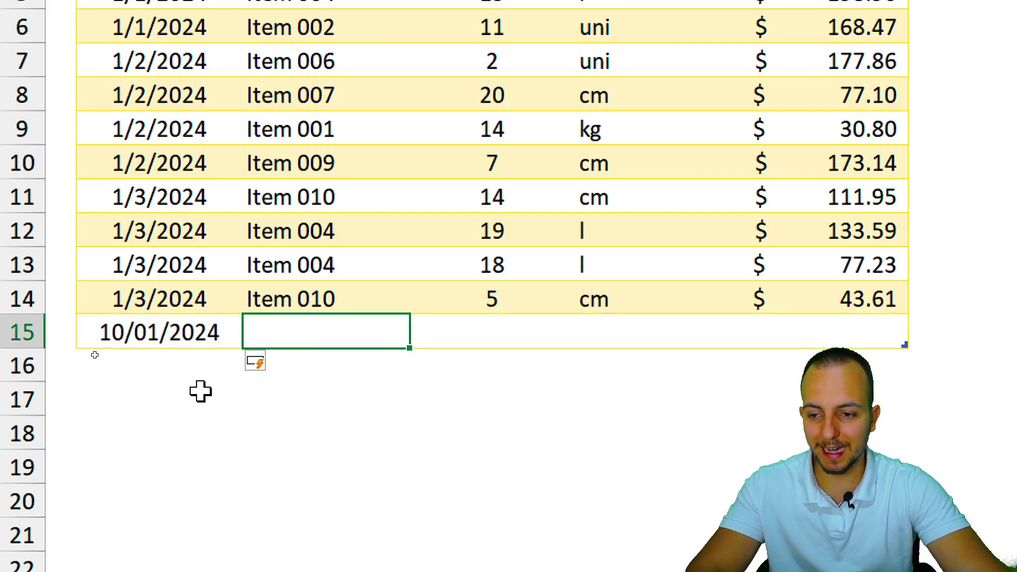
{"action": "left_click", "coordinate": [15, 331]}
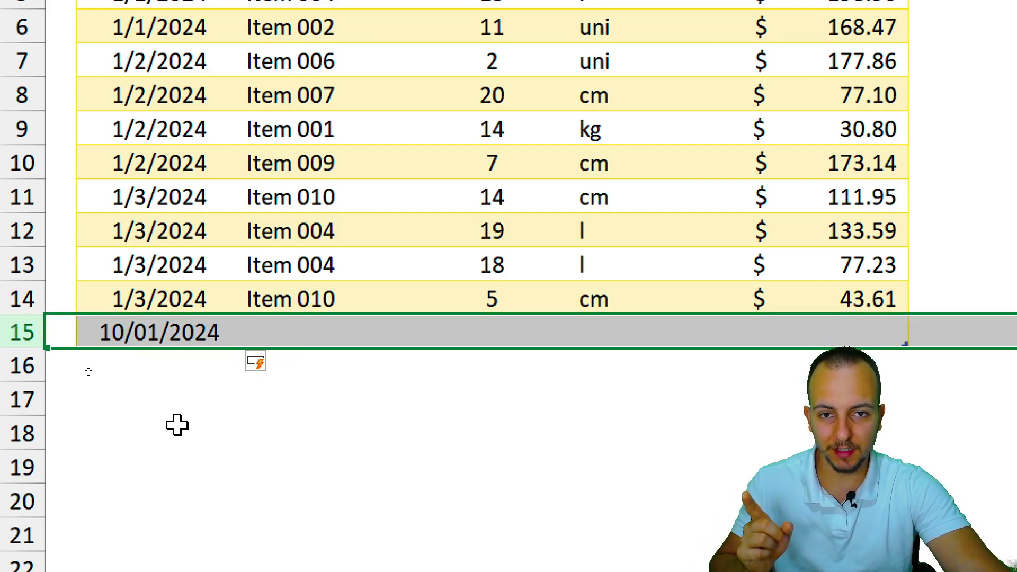
{"action": "left_click", "coordinate": [311, 332]}
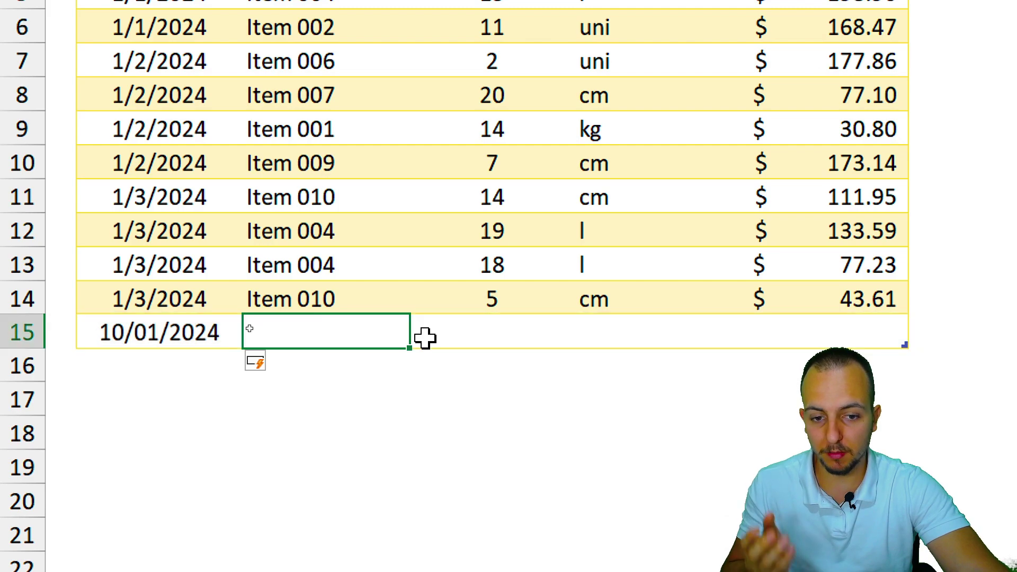
{"action": "left_click", "coordinate": [433, 339]}
{"action": "left_click", "coordinate": [354, 340]}
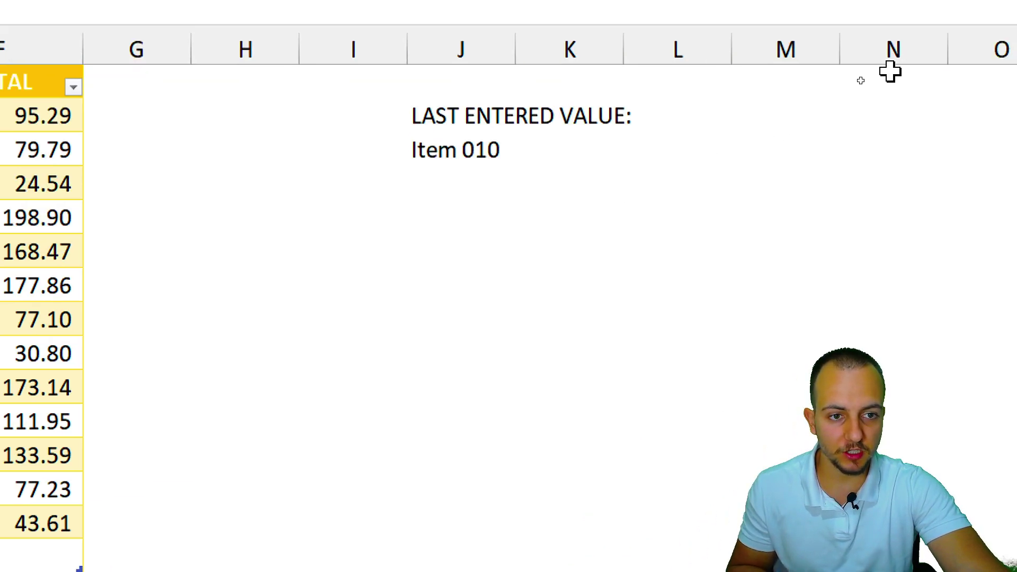
Change J3 to =LOOKUP(99,1/(B:B<>""),C:C) so it tests the DATE column, returning 0
{"action": "left_click", "coordinate": [461, 170]}
{"action": "double_click", "coordinate": [461, 170]}
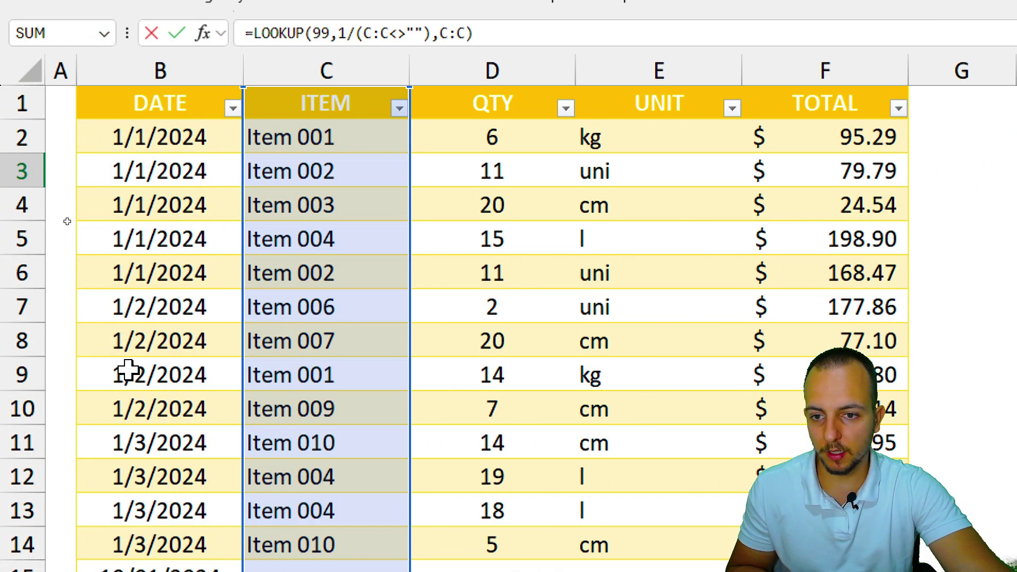
{"action": "left_click_drag", "start_coordinate": [412, 273], "coordinate": [494, 274]}
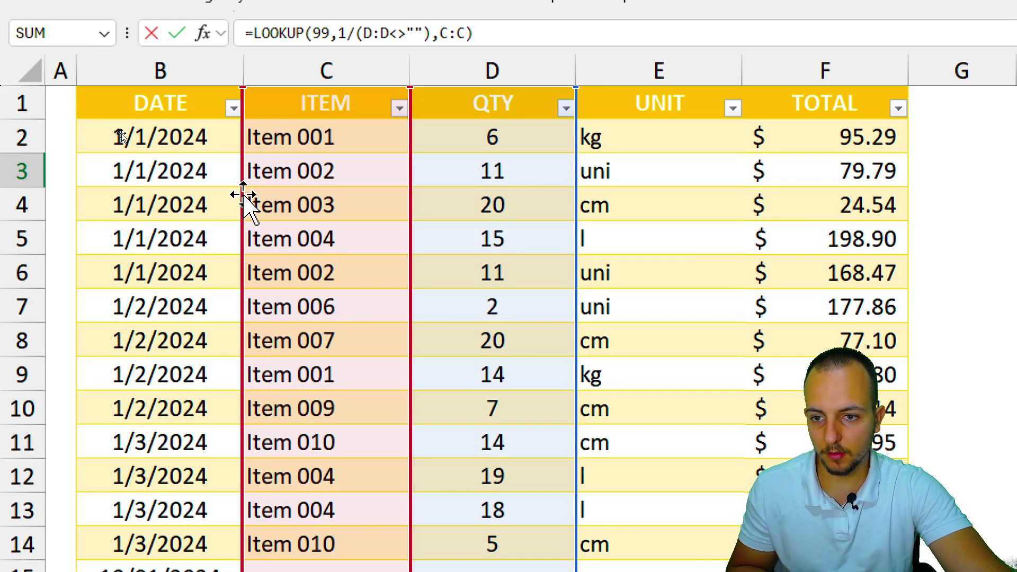
{"action": "left_click_drag", "start_coordinate": [238, 195], "coordinate": [194, 195]}
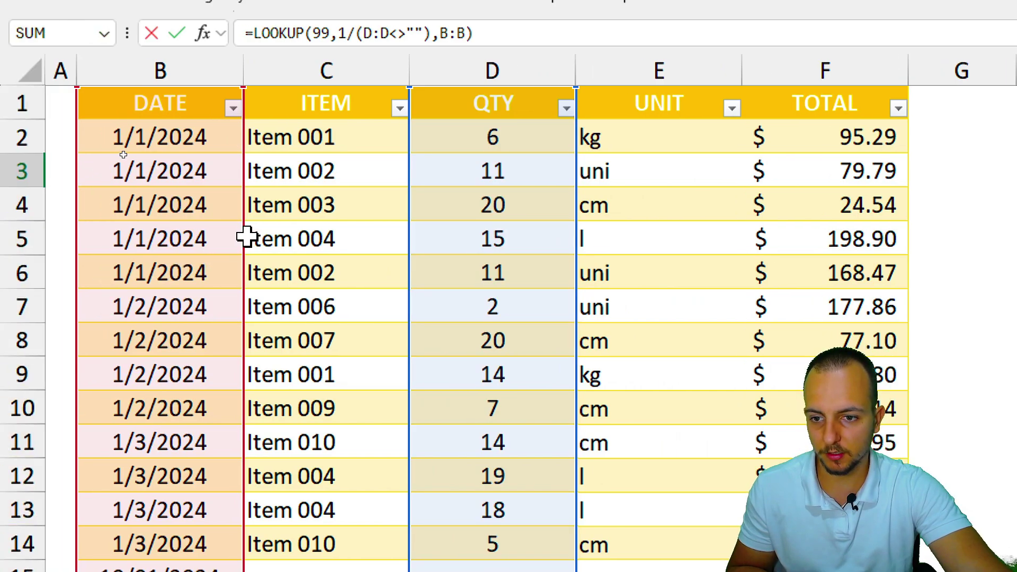
{"action": "left_click_drag", "start_coordinate": [243, 236], "coordinate": [828, 220]}
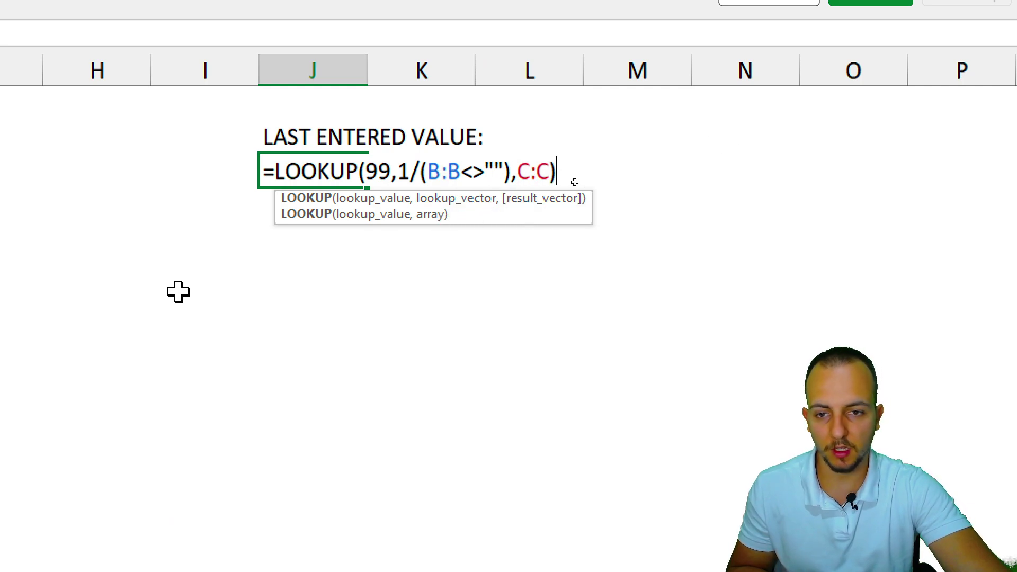
{"action": "key", "text": "Return"}
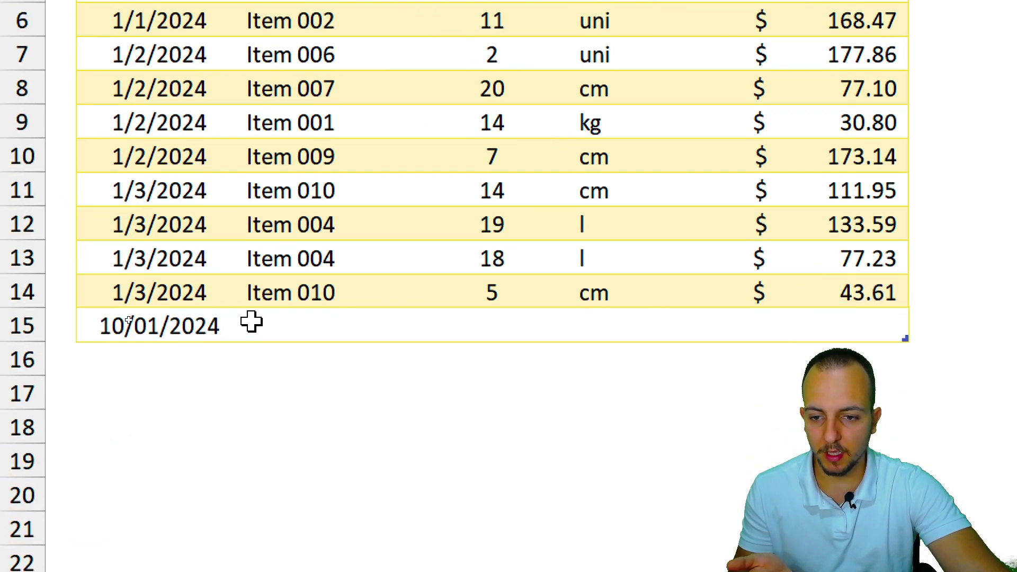
Enter 'JOPA EXCEL' as the item in C15 so J3 shows it
{"action": "left_click", "coordinate": [268, 409]}
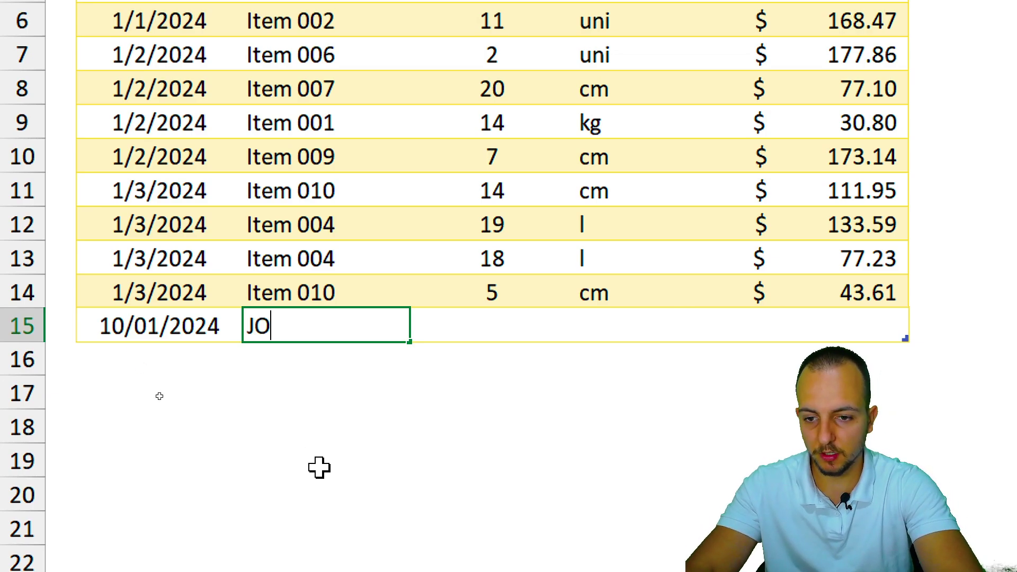
{"action": "type", "text": "JOPA EXCEL"}
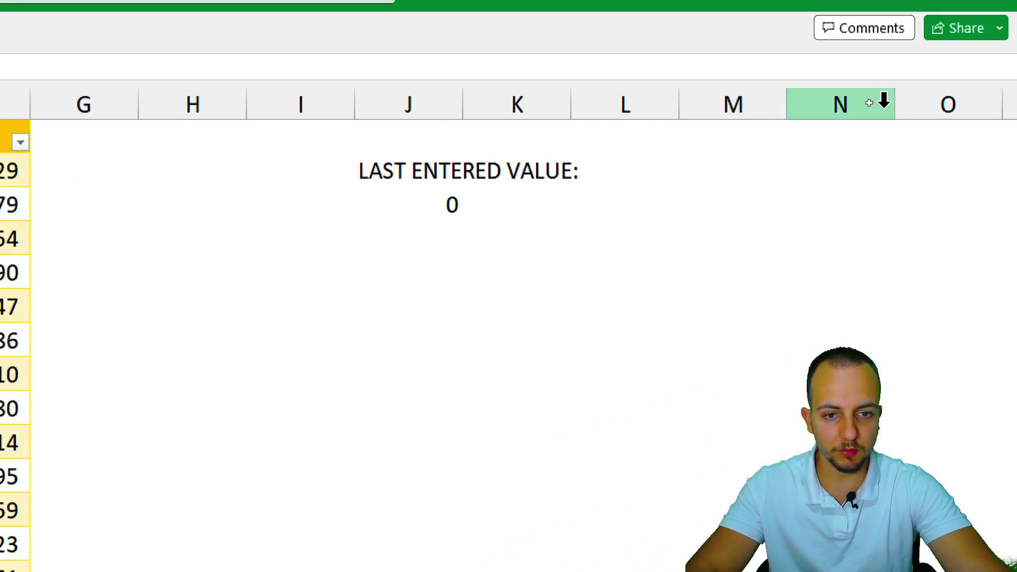
{"action": "key", "text": "Return"}
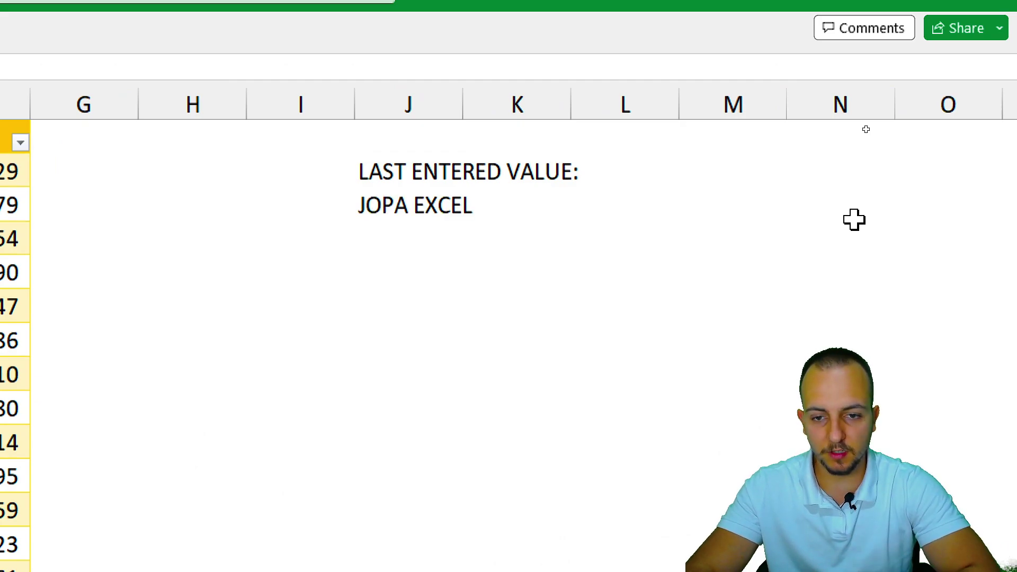